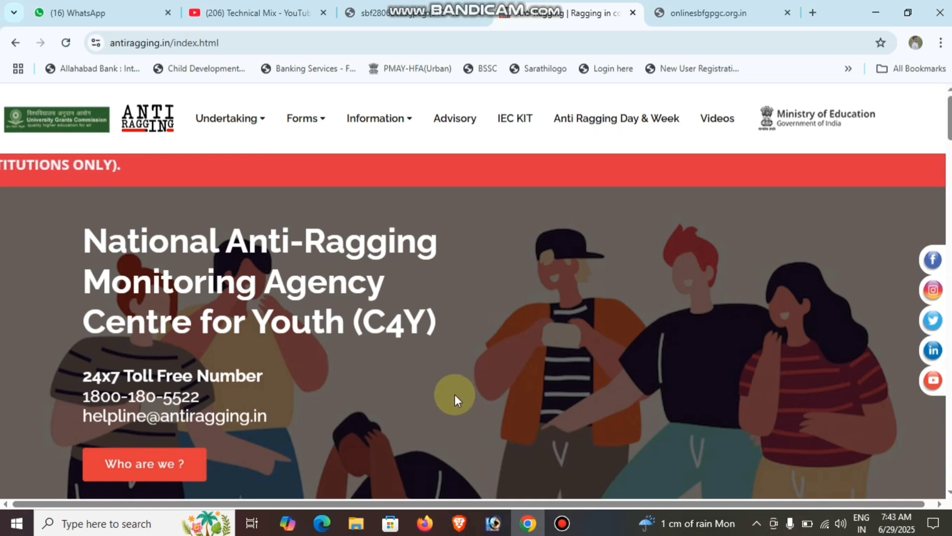
Load the antiragging.in undertaking form from the address bar's 'AN' suggestion
click(267, 39)
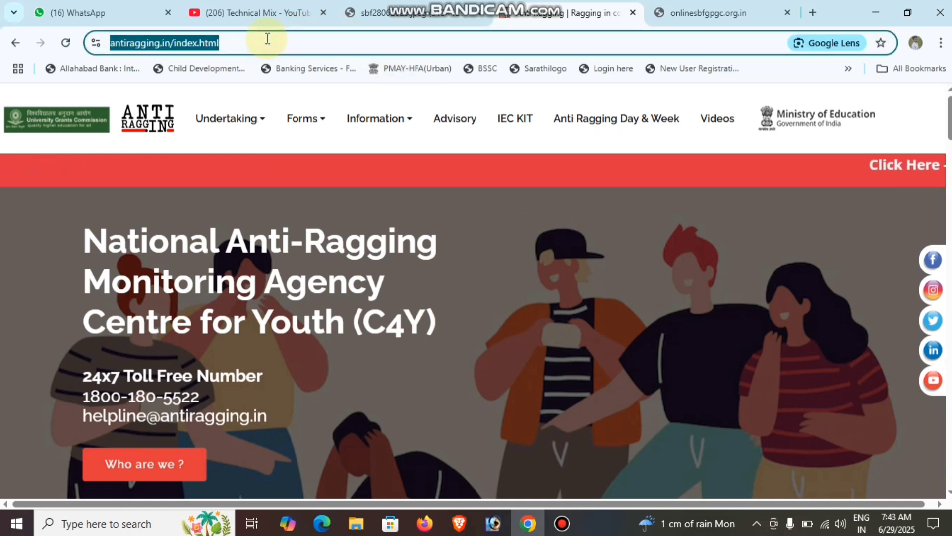
text(AN)
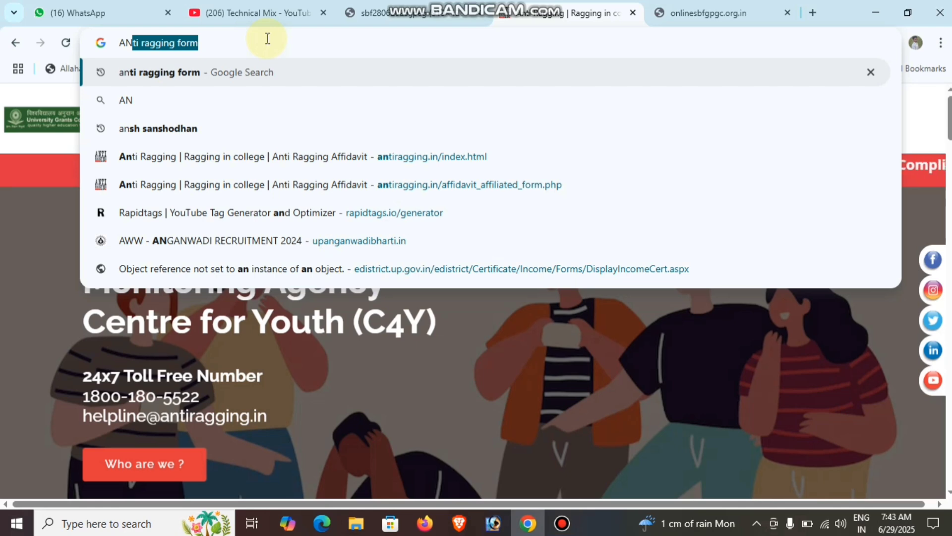
key(Return)
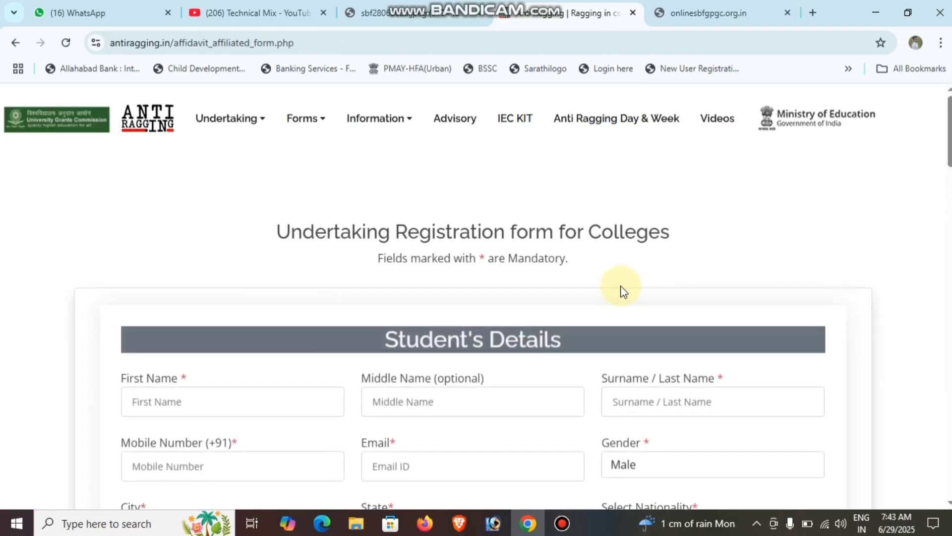
Glance over the loaded form, then switch to the college notice image tab
scroll(595, 289, down, 3)
scroll(546, 286, up, 3)
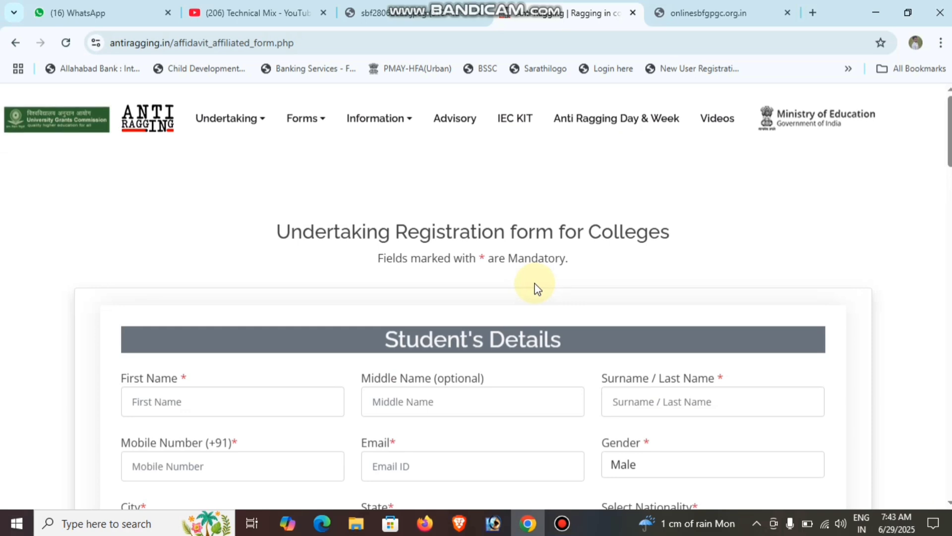
key(ctrl+shift+Tab)
Scroll the notice image down to the signature, then go back to the antiragging.in form tab
scroll(446, 292, down, 6)
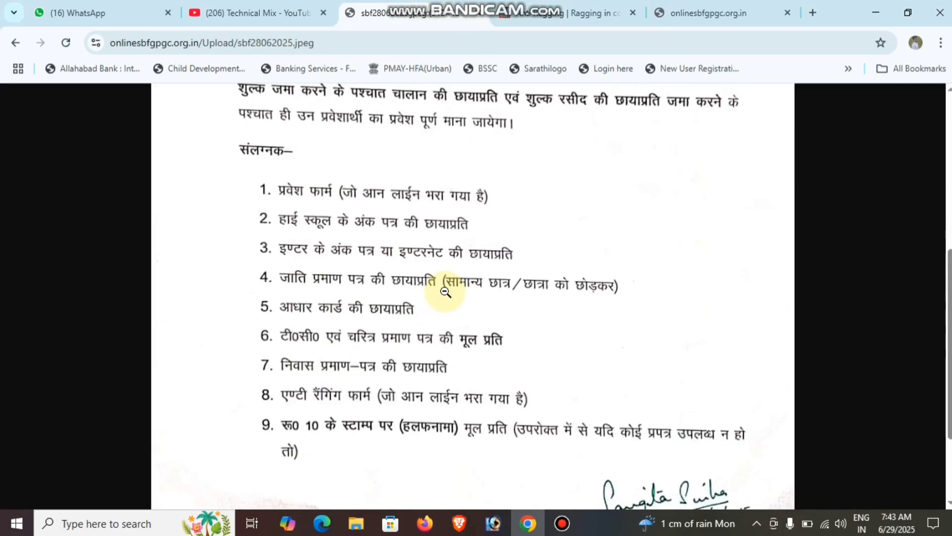
scroll(446, 292, down, 3)
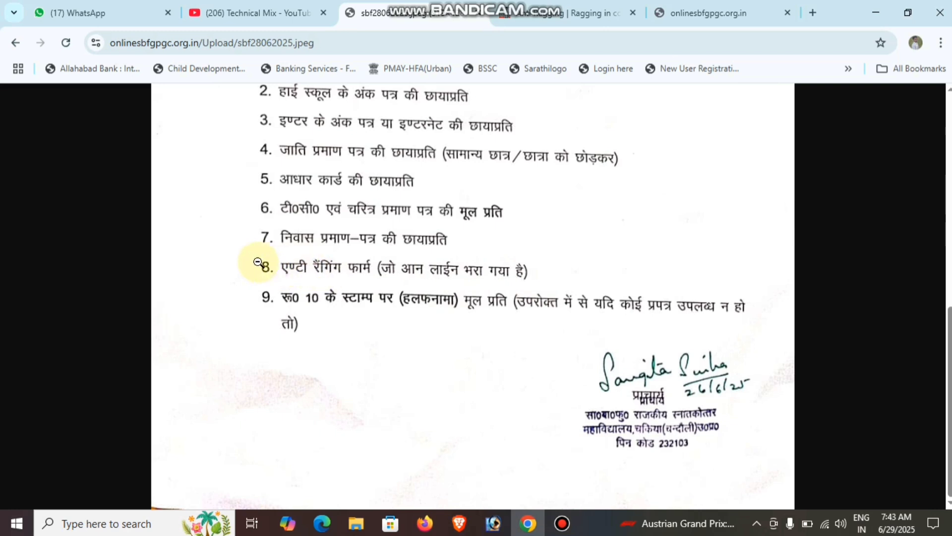
click(565, 13)
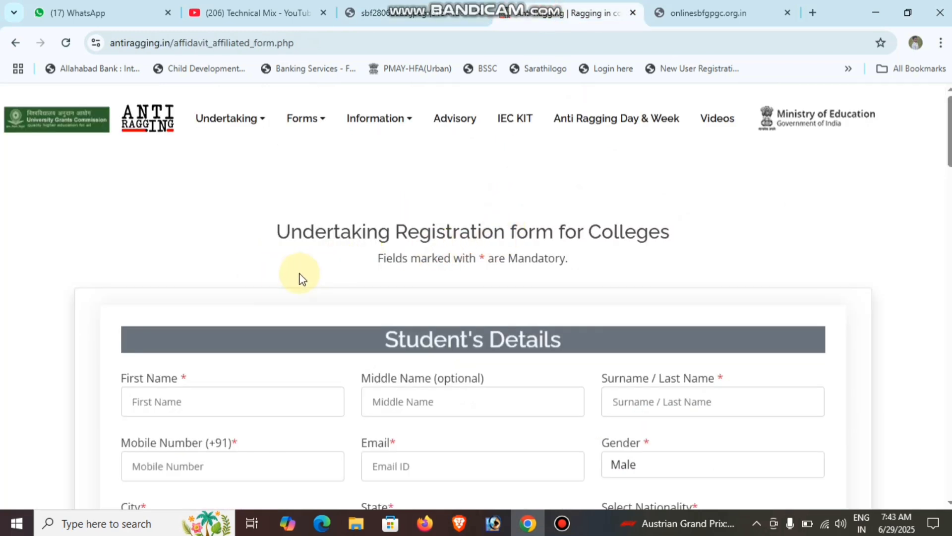
Scroll to Student's Details and highlight the First Name, Middle Name and Surname labels
scroll(302, 276, down, 1)
scroll(296, 247, down, 1)
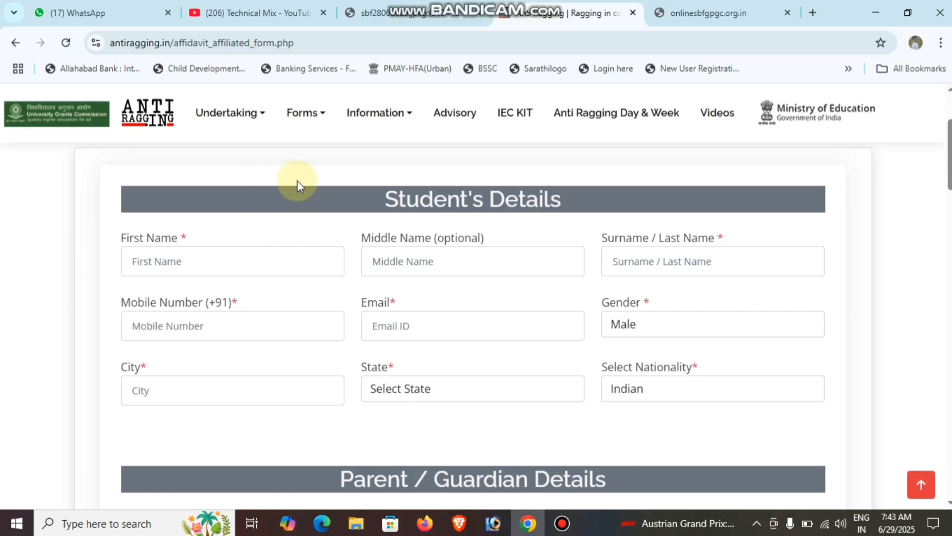
scroll(294, 179, down, 1)
scroll(294, 212, up, 1)
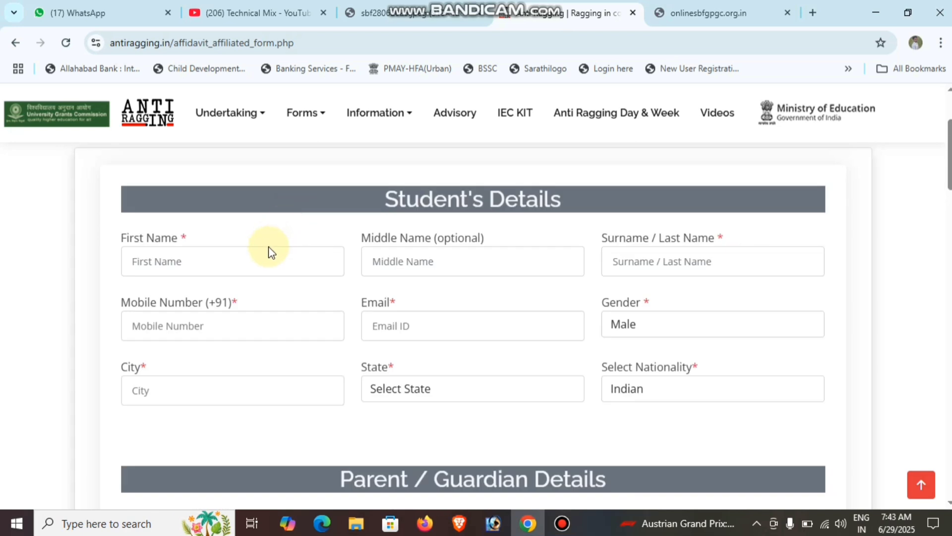
drag(198, 238, 120, 238)
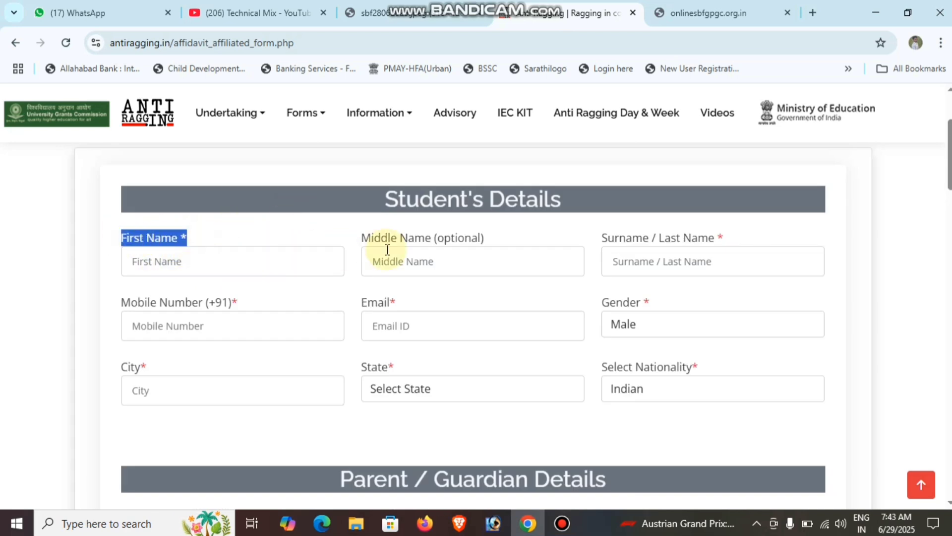
drag(484, 238, 319, 240)
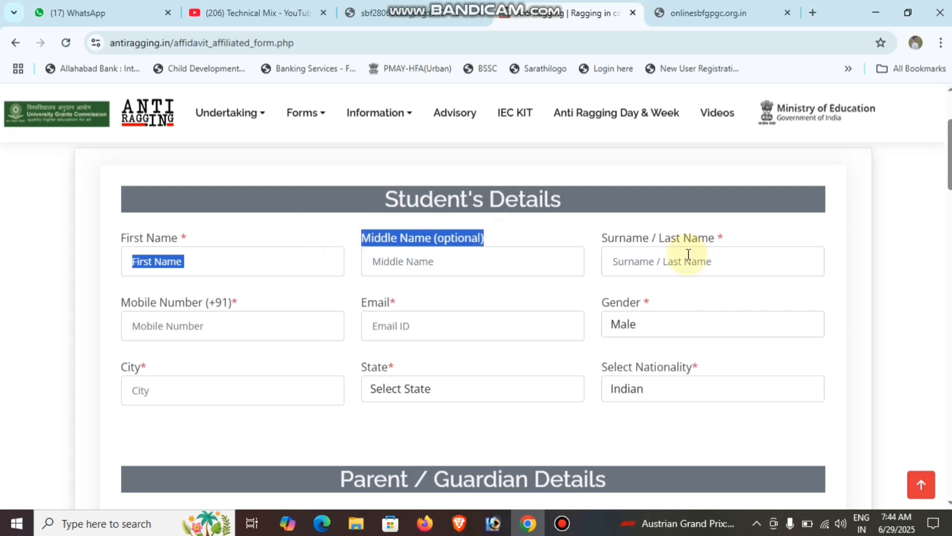
drag(758, 239, 602, 238)
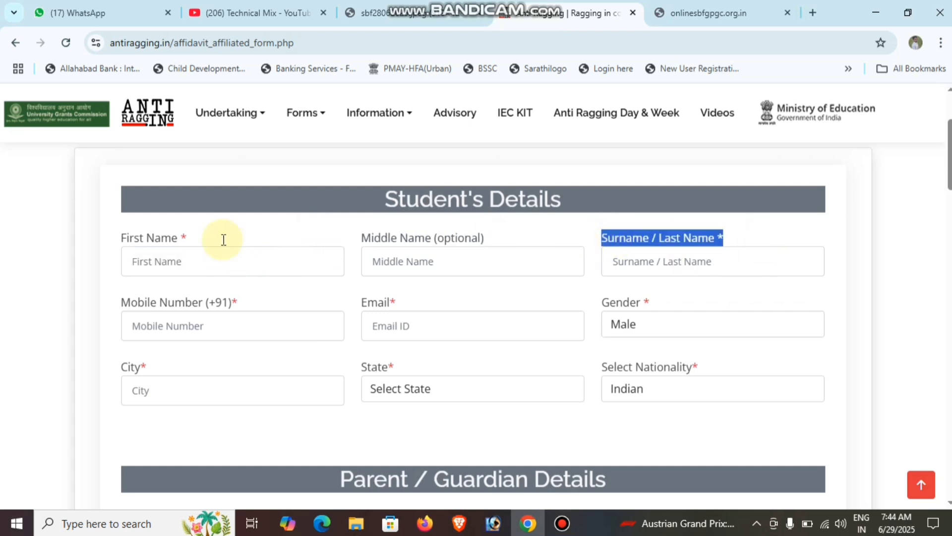
drag(193, 236, 121, 238)
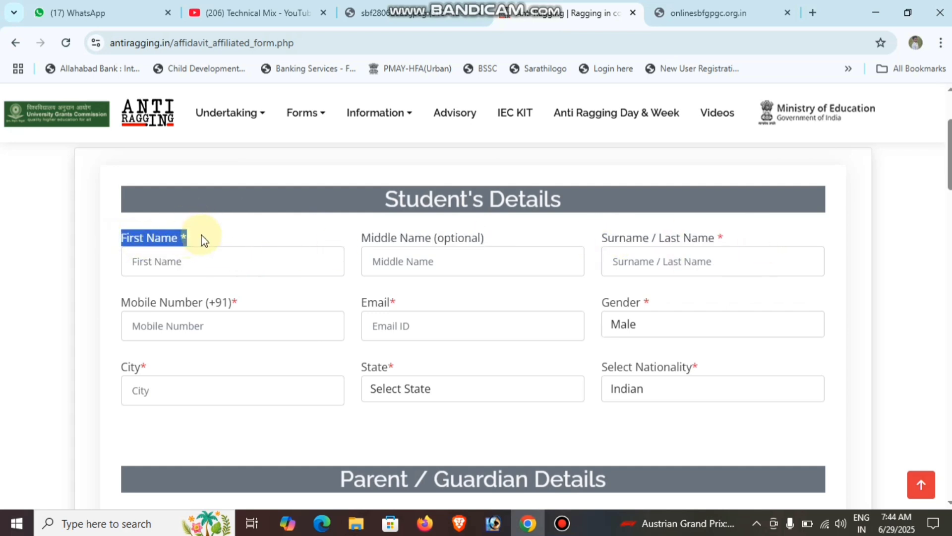
drag(761, 236, 613, 238)
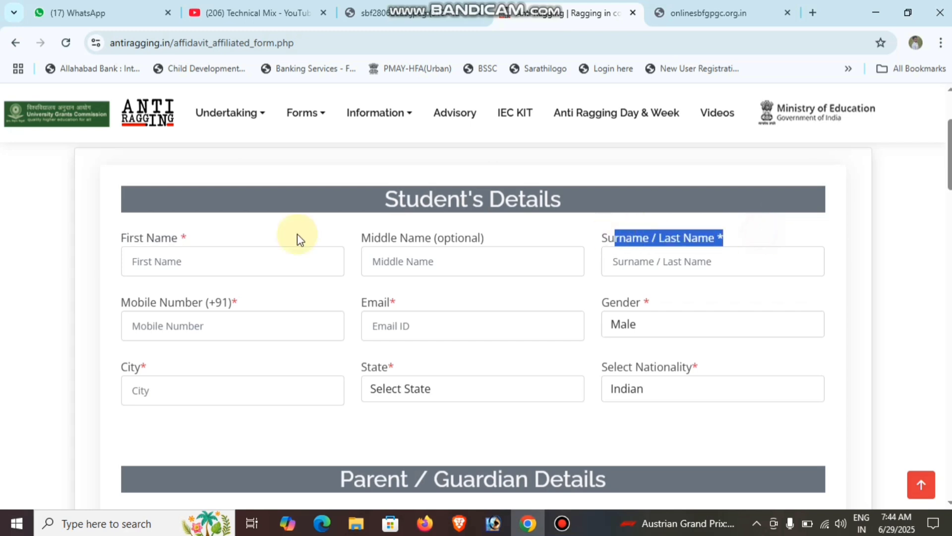
drag(254, 234, 134, 240)
Highlight the Mobile Number (+91), Email, Gender and City labels
scroll(325, 234, down, 1)
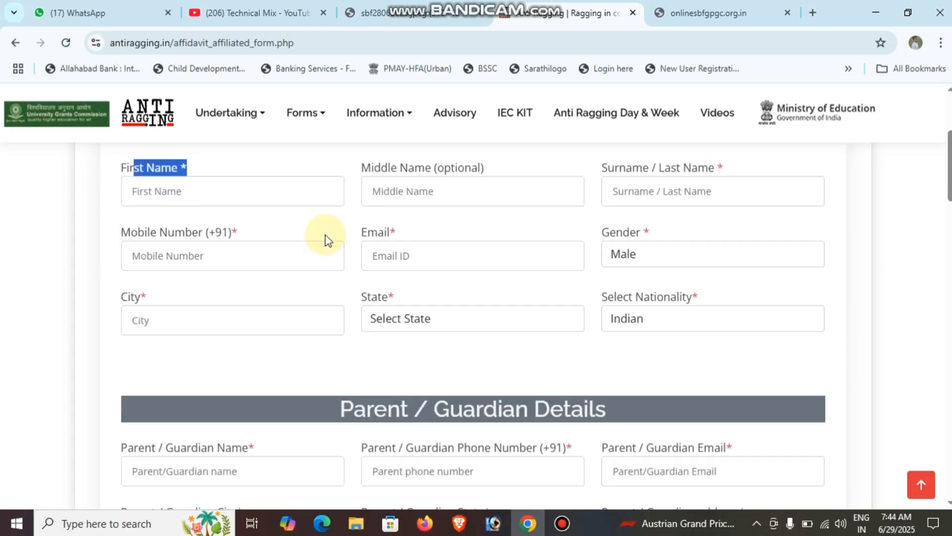
drag(119, 232, 282, 237)
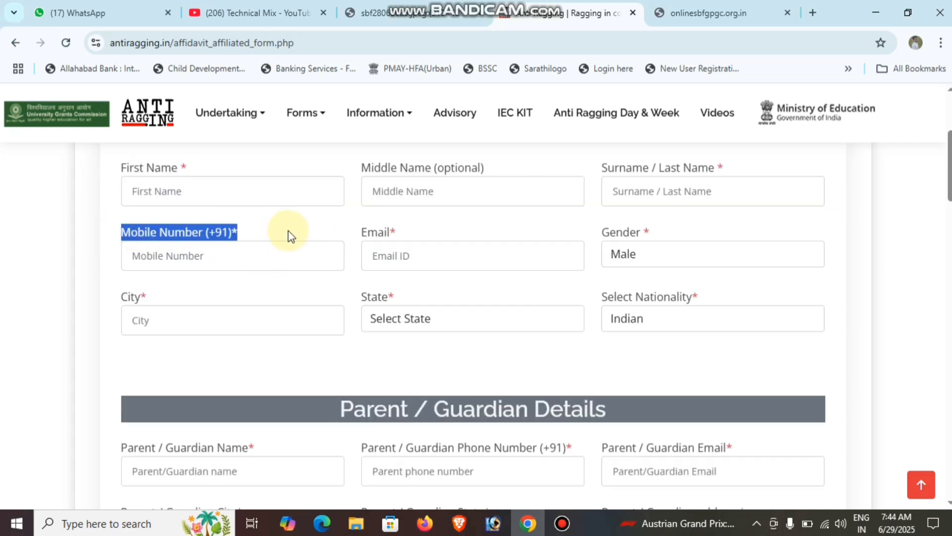
drag(355, 233, 401, 234)
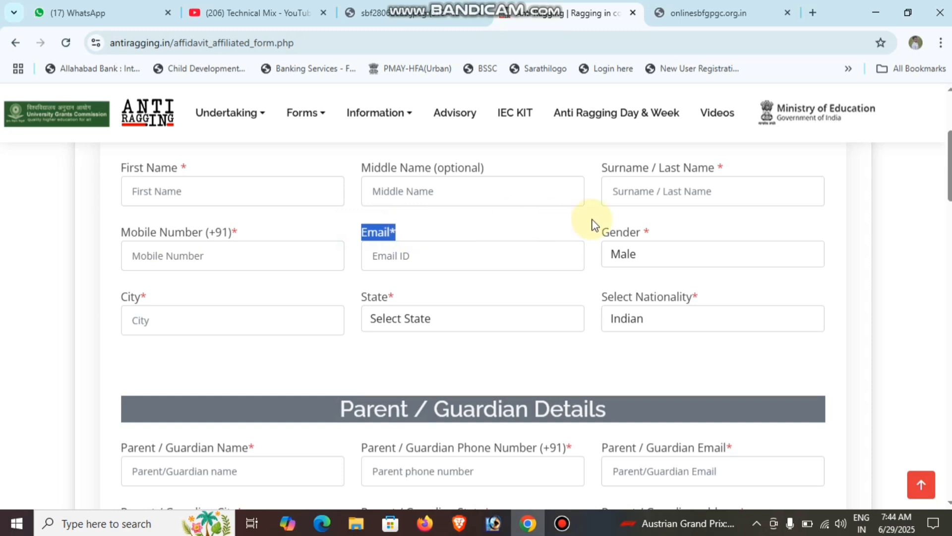
drag(601, 233, 671, 236)
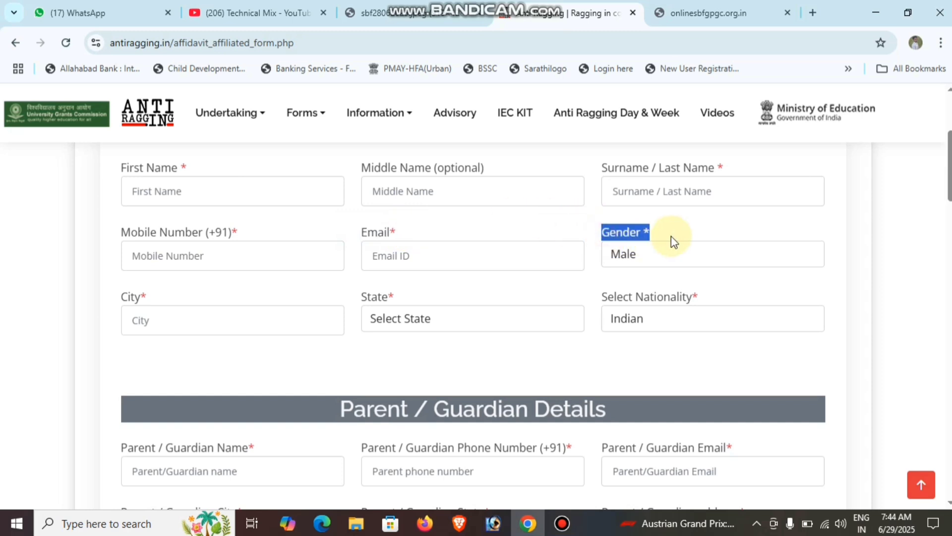
drag(121, 298, 177, 303)
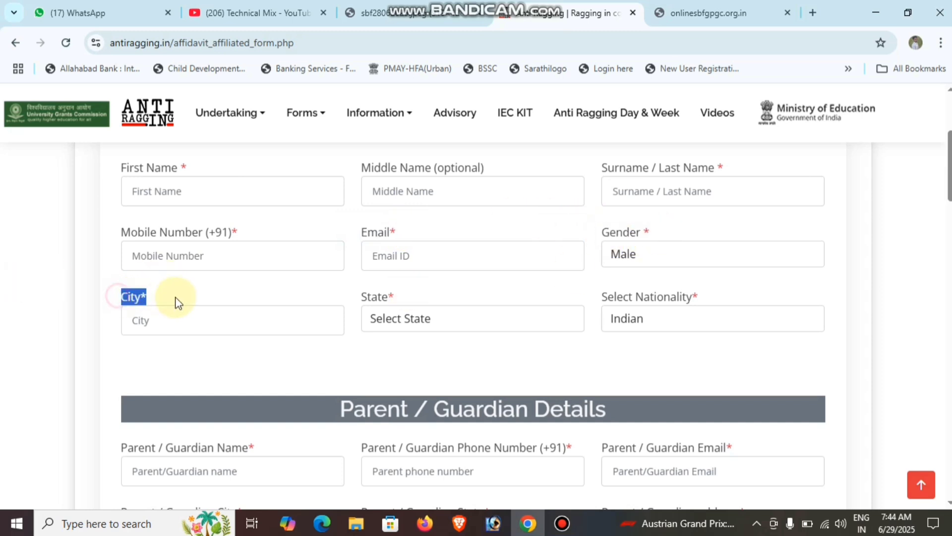
Choose UTTAR PRADESH in the student's State dropdown and point out the Nationality field
click(365, 310)
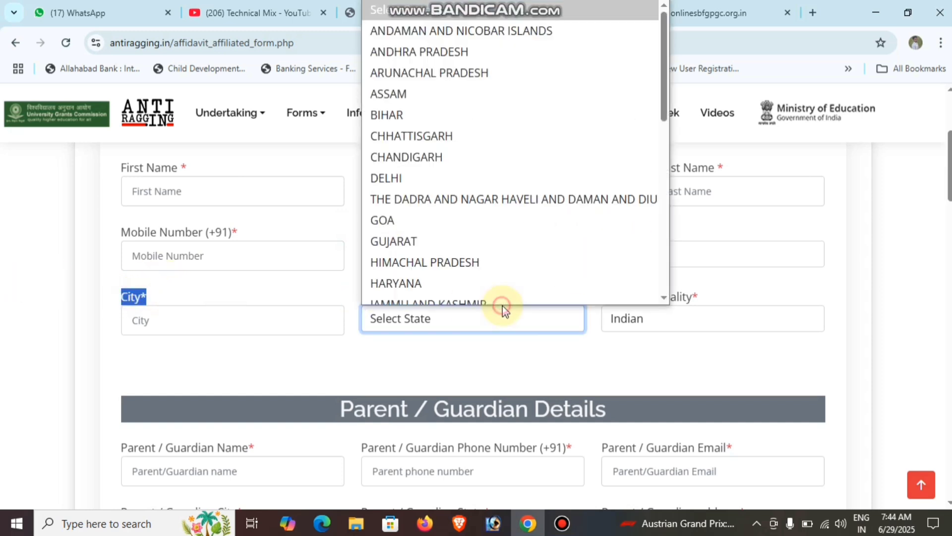
click(425, 320)
key(u)
key(u)
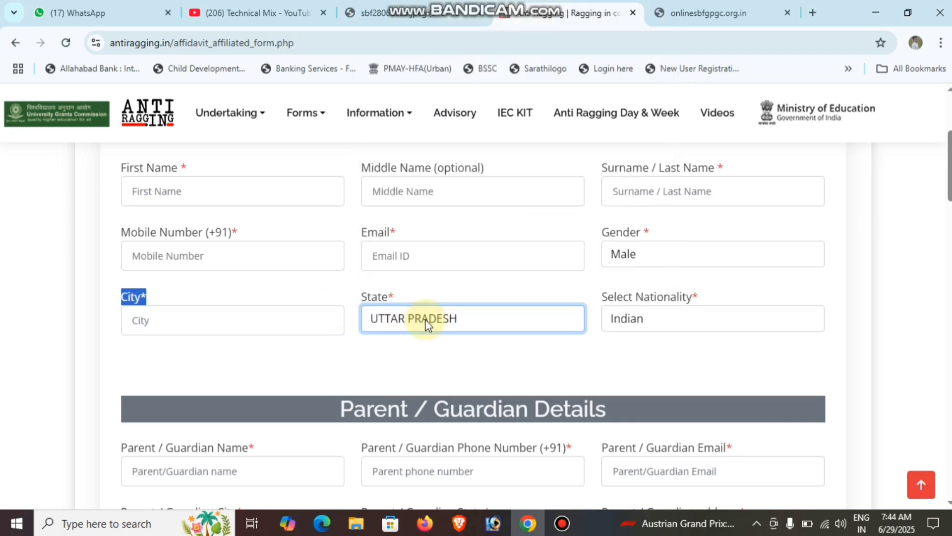
click(424, 352)
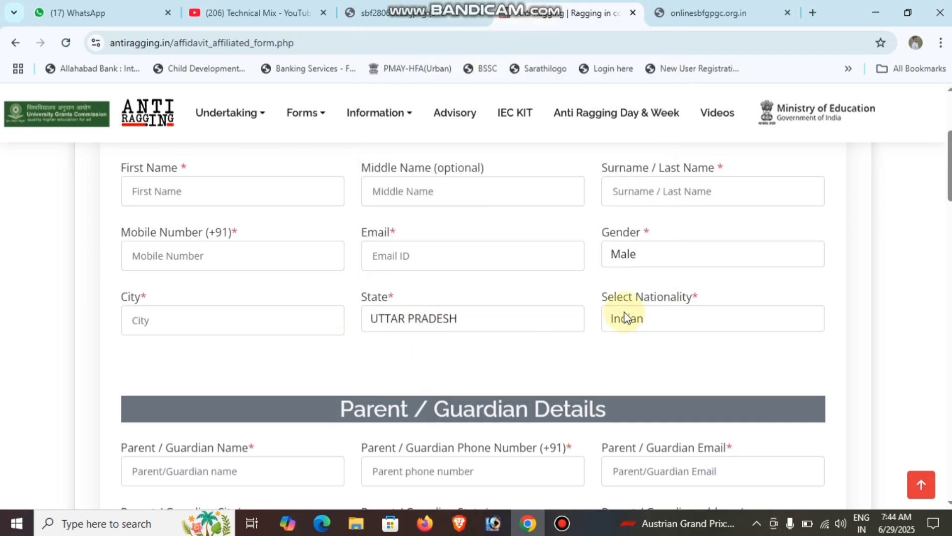
drag(722, 292, 591, 297)
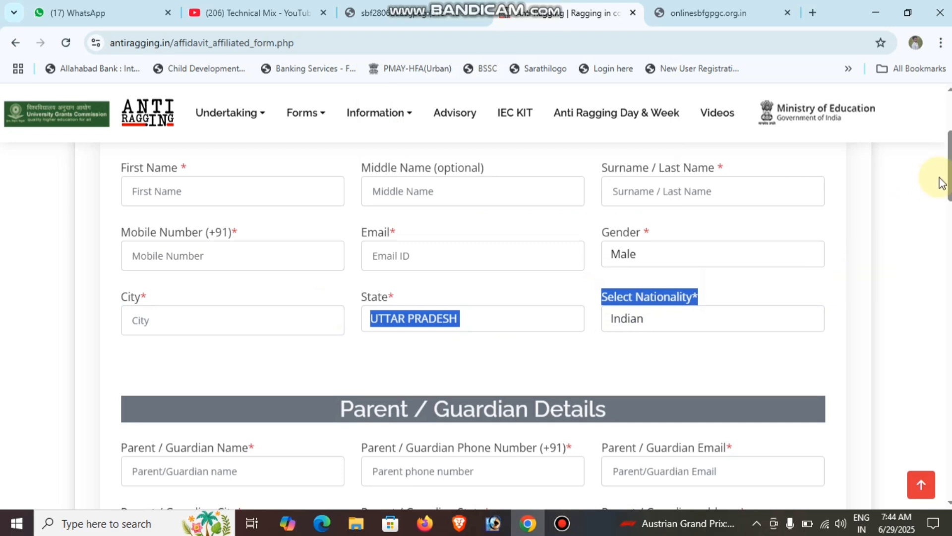
scroll(945, 181, down, 1)
scroll(945, 181, down, 3)
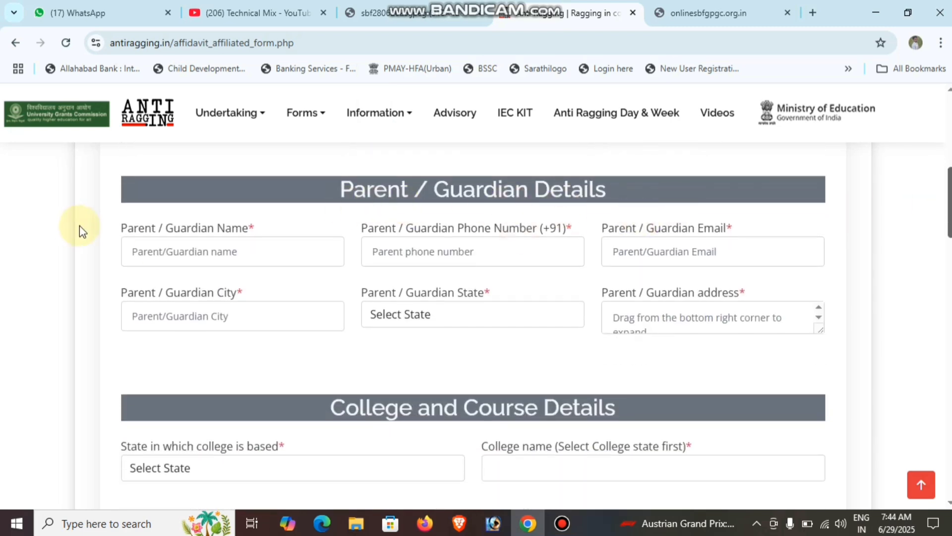
drag(261, 224, 20, 225)
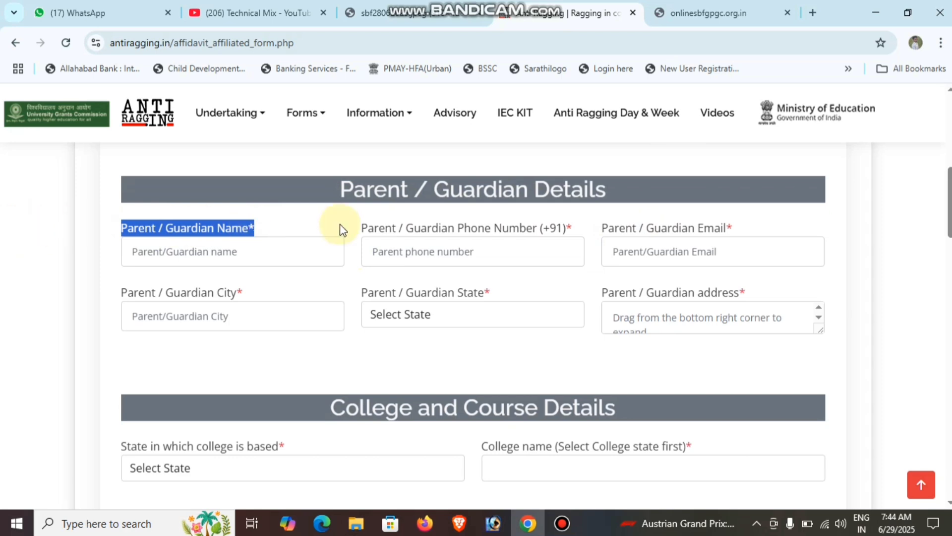
drag(365, 231, 734, 228)
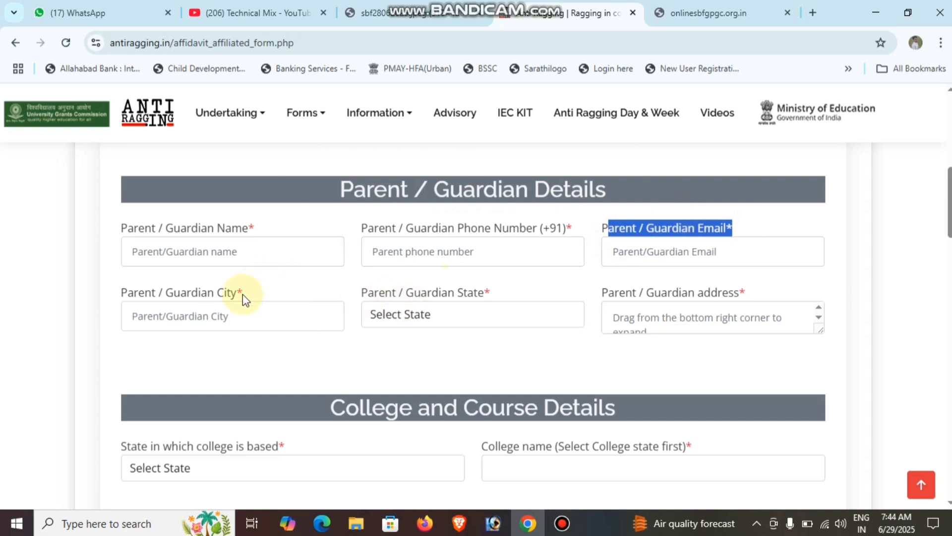
drag(243, 294, 110, 296)
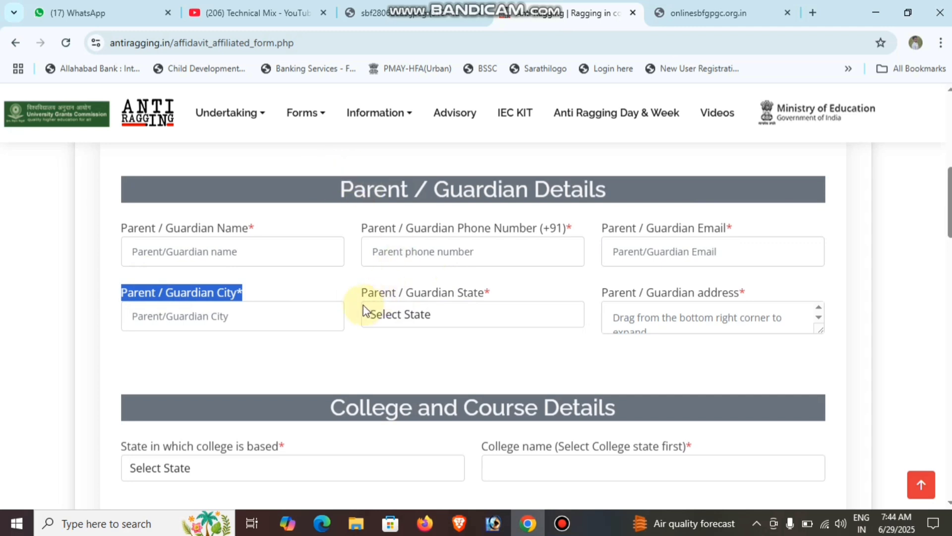
drag(364, 296, 501, 297)
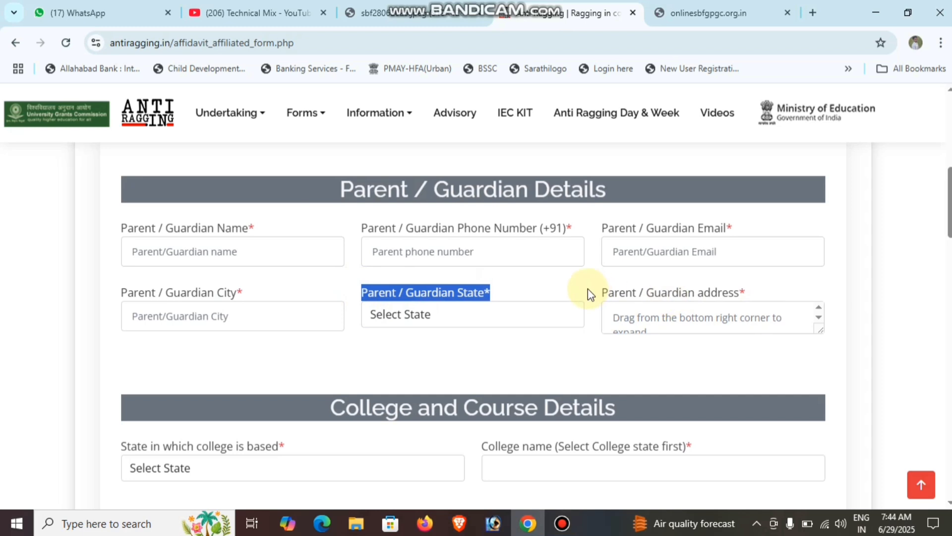
drag(589, 291, 737, 292)
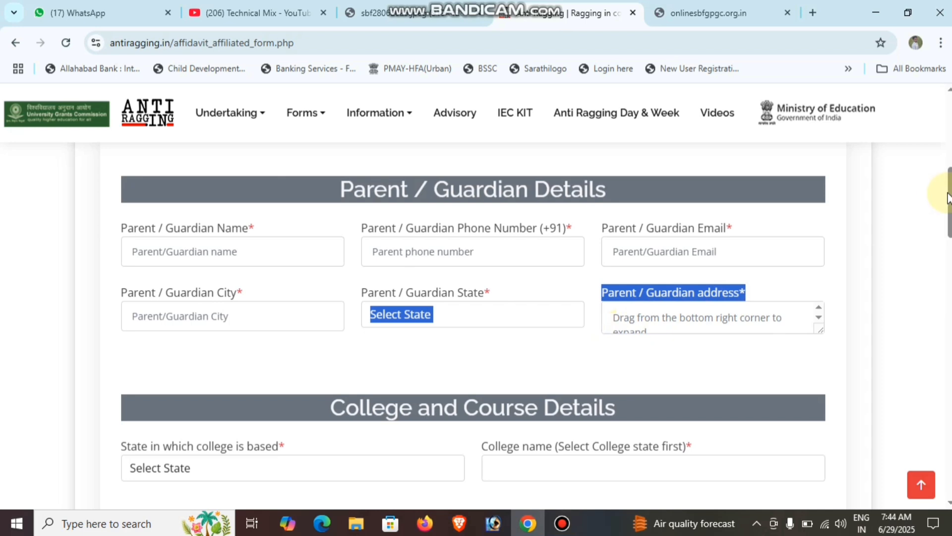
Under College and Course Details, pick UTTAR PRADESH via 'uttar p', then open the College name list
scroll(948, 197, down, 4)
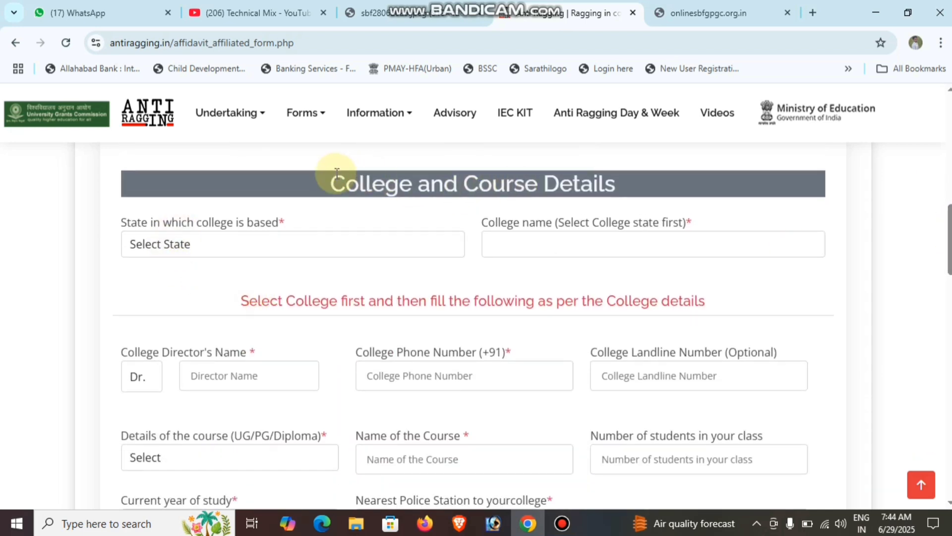
drag(337, 173, 699, 191)
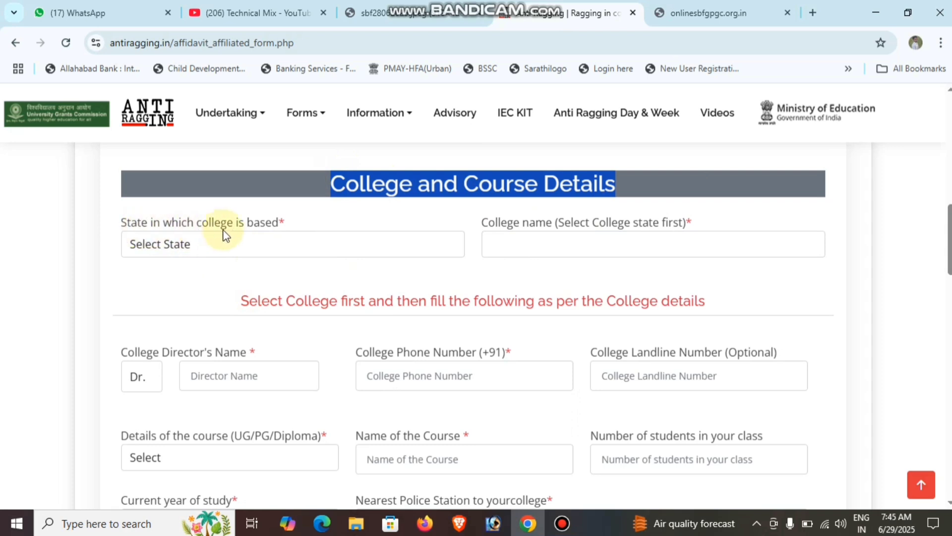
click(231, 251)
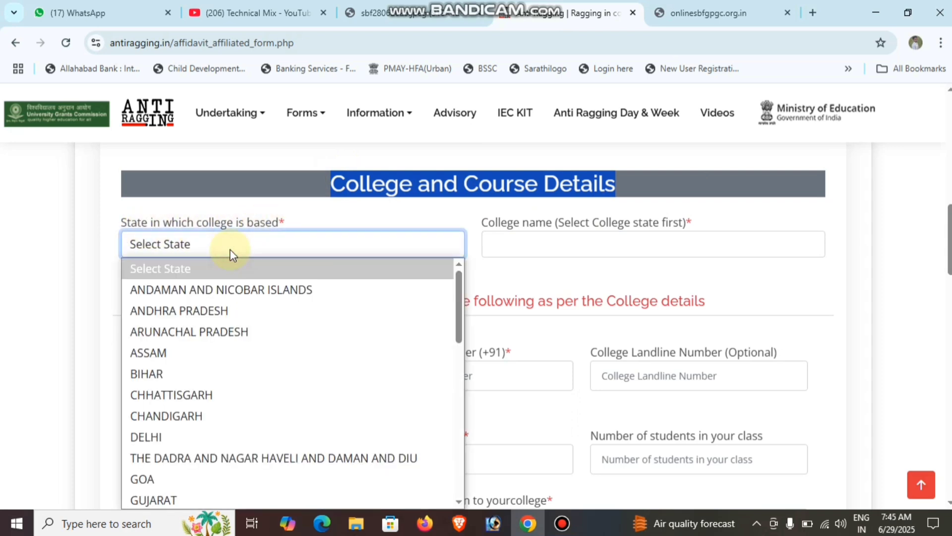
text(uttar p)
key(Return)
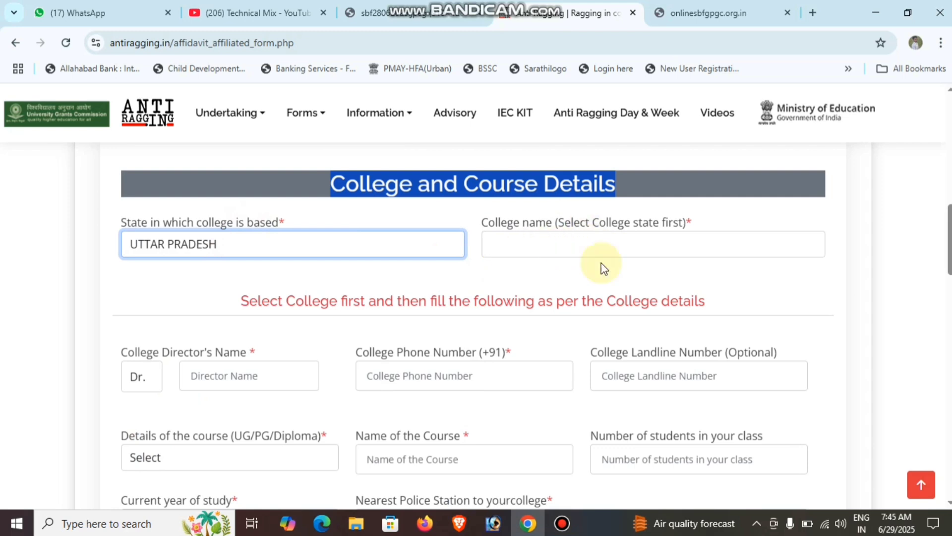
click(529, 268)
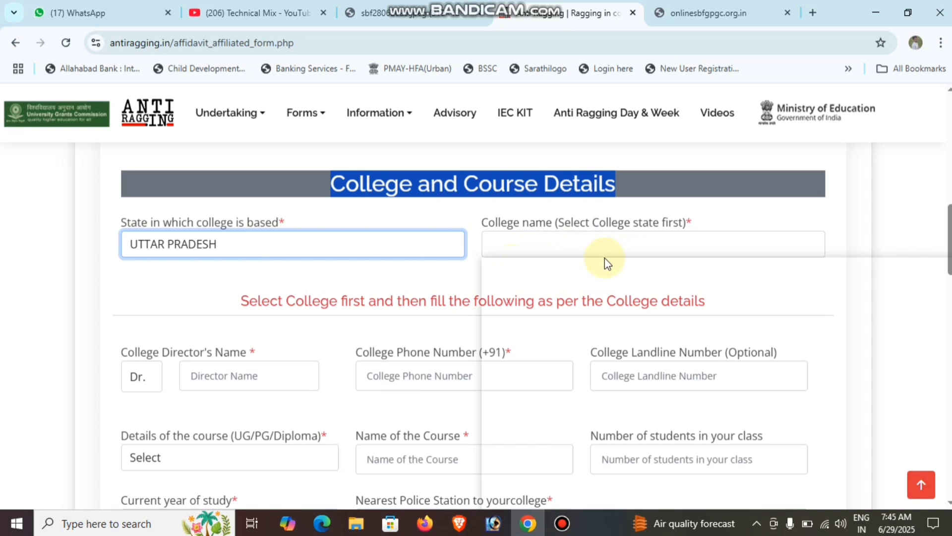
click(576, 243)
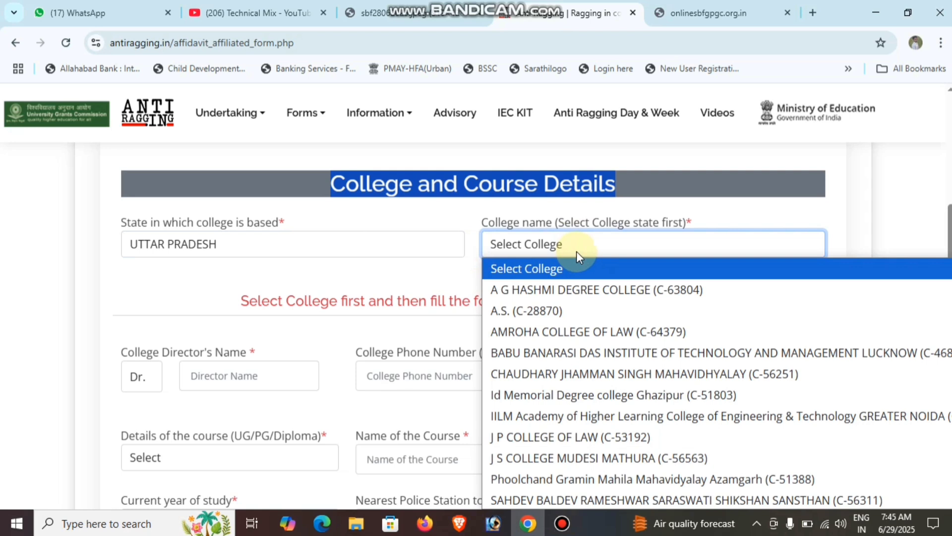
Type 's b si' in the College name list to jump to S B Singh Law College
key(s)
key(s)
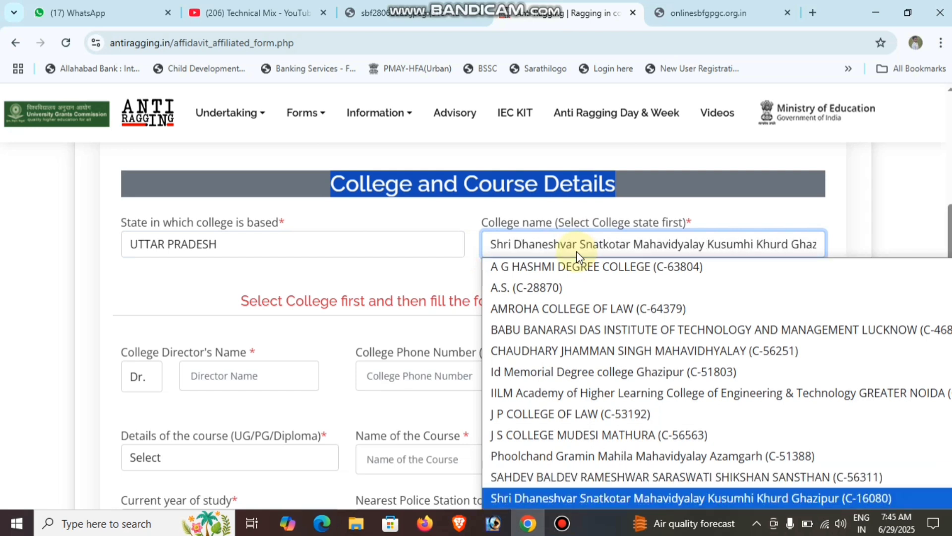
key(s)
key(s)
key(s)
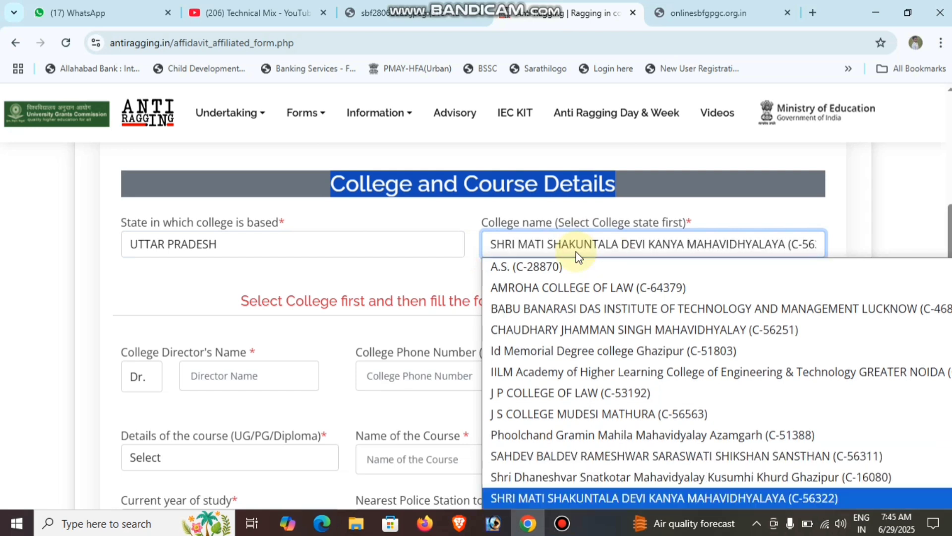
text(s b s)
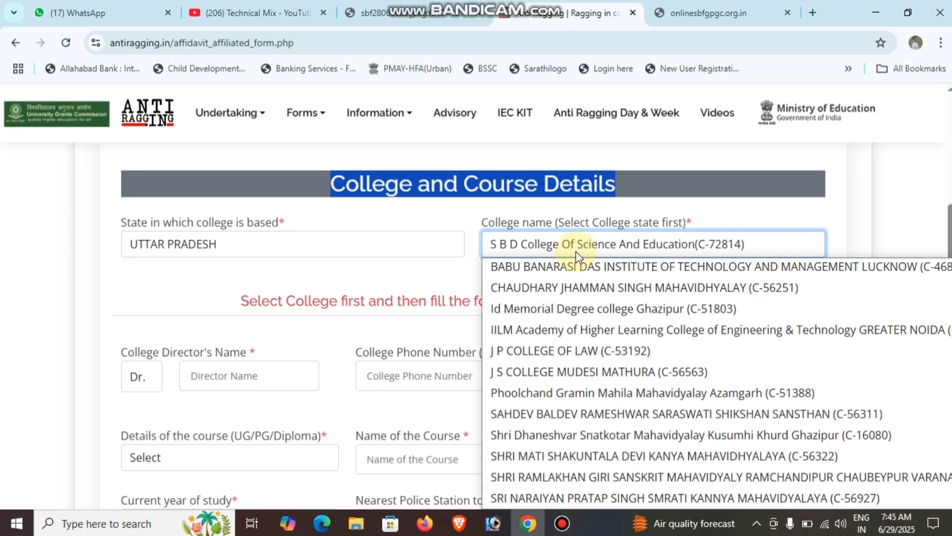
text(ingh Law)
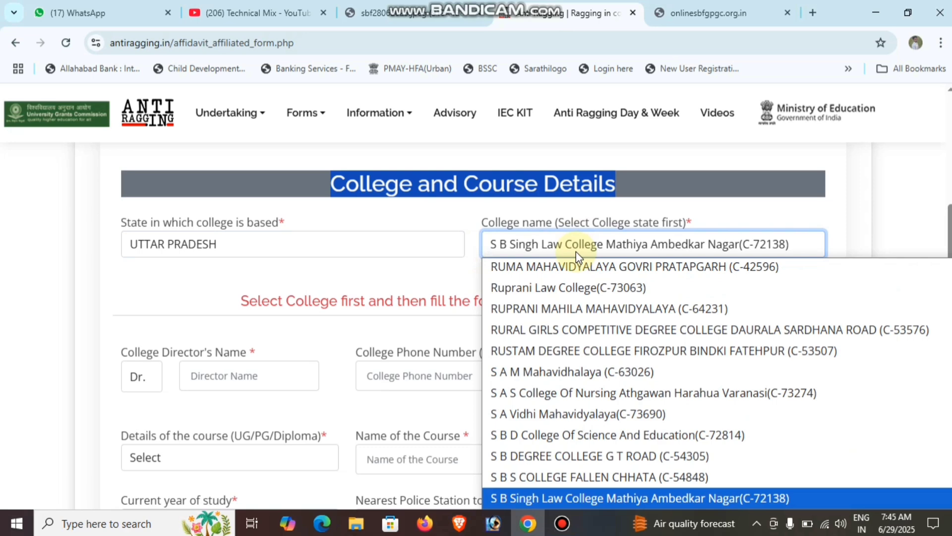
Scroll the Uttar Pradesh college list down to the entries starting with Savitri
scroll(647, 357, down, 5)
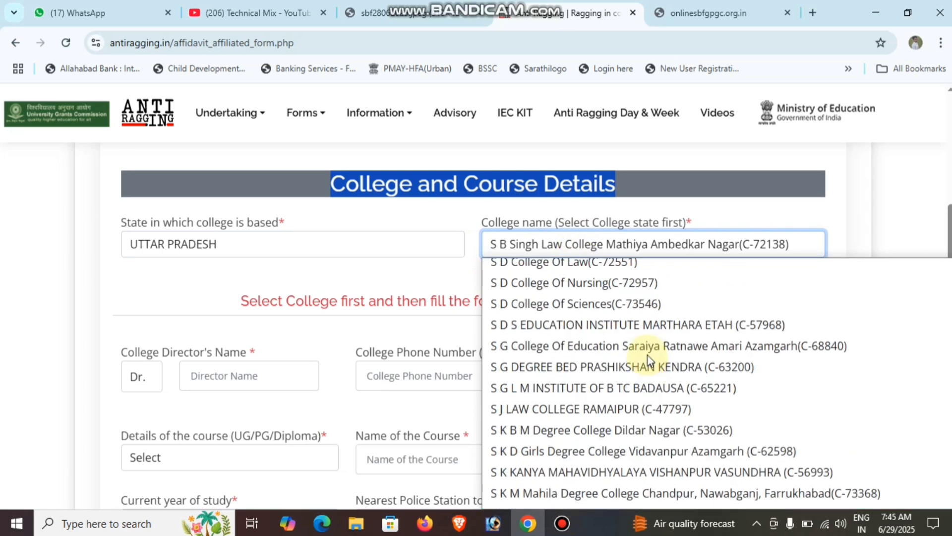
scroll(640, 361, down, 3)
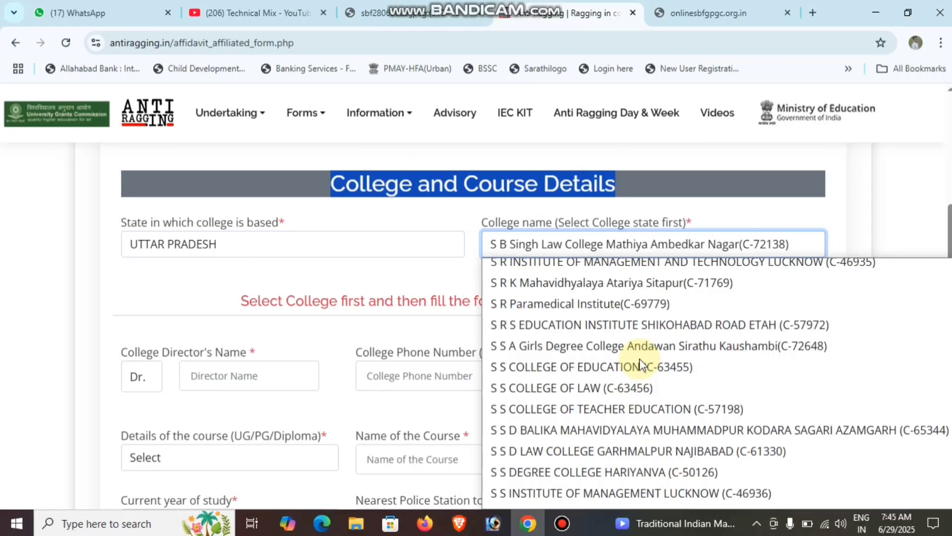
scroll(603, 321, down, 3)
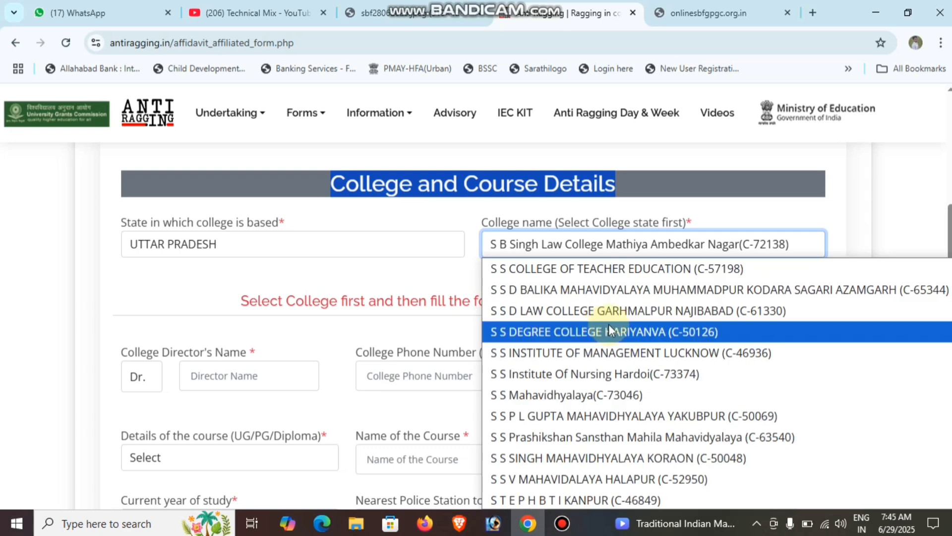
scroll(609, 328, down, 12)
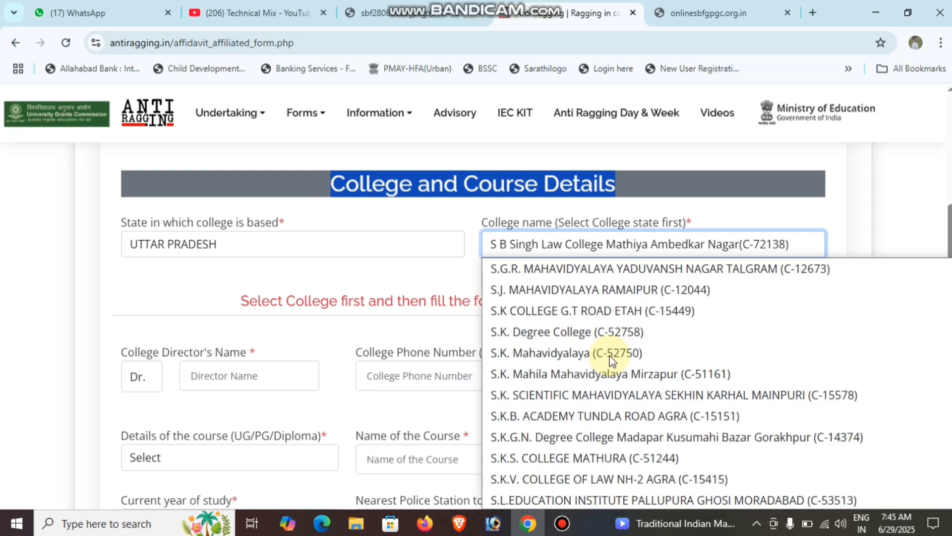
scroll(610, 347, down, 8)
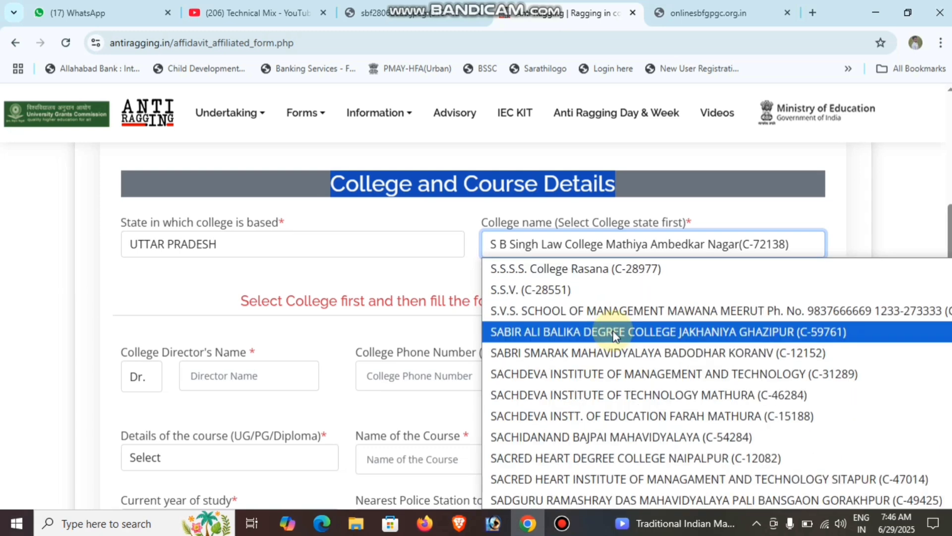
scroll(614, 336, down, 5)
scroll(614, 336, down, 1)
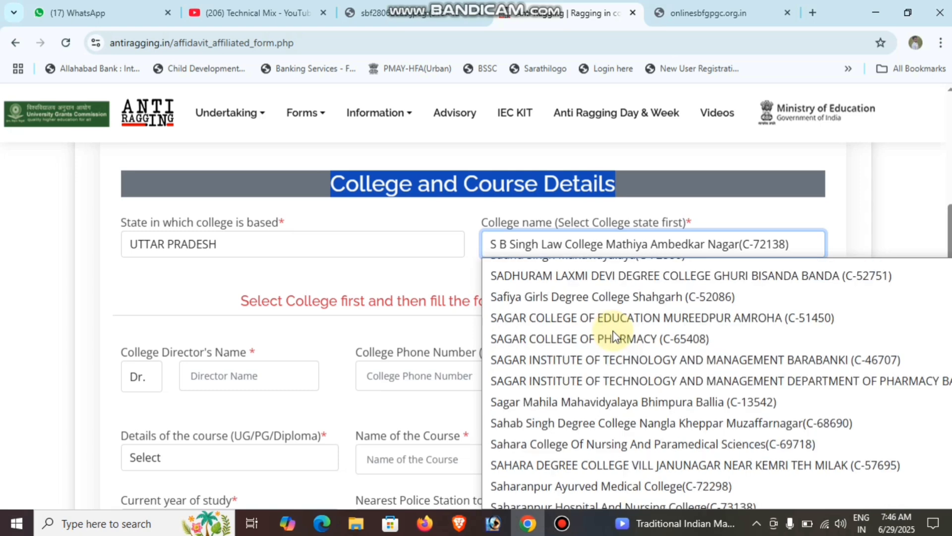
scroll(614, 335, down, 1)
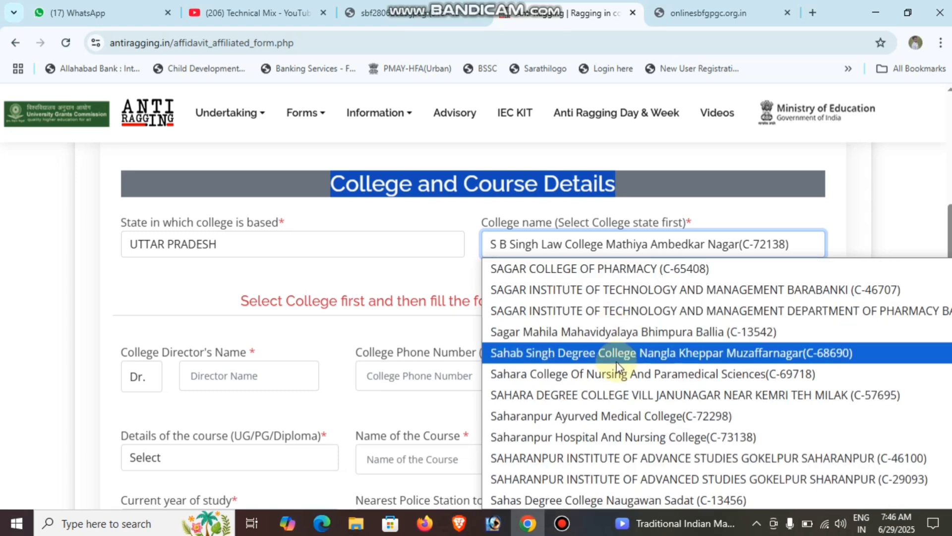
scroll(615, 335, down, 7)
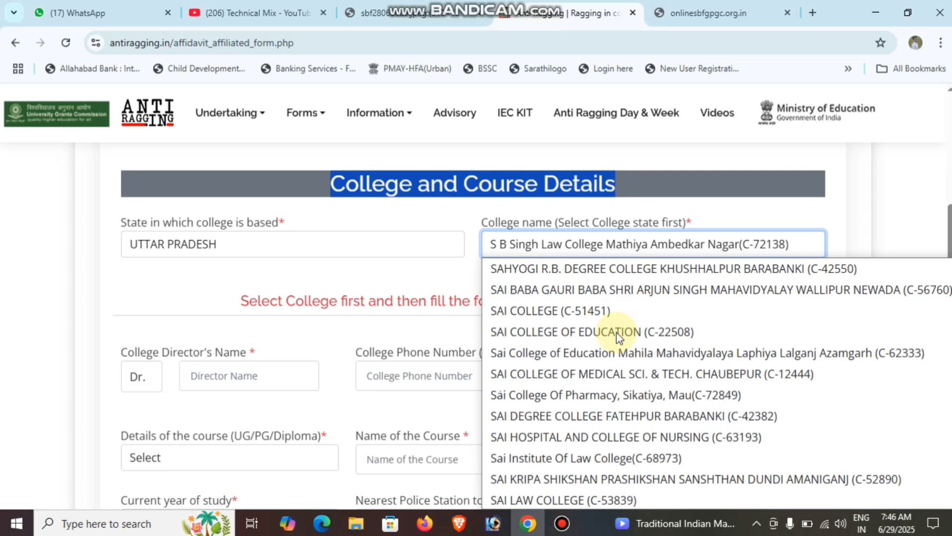
scroll(617, 334, down, 2)
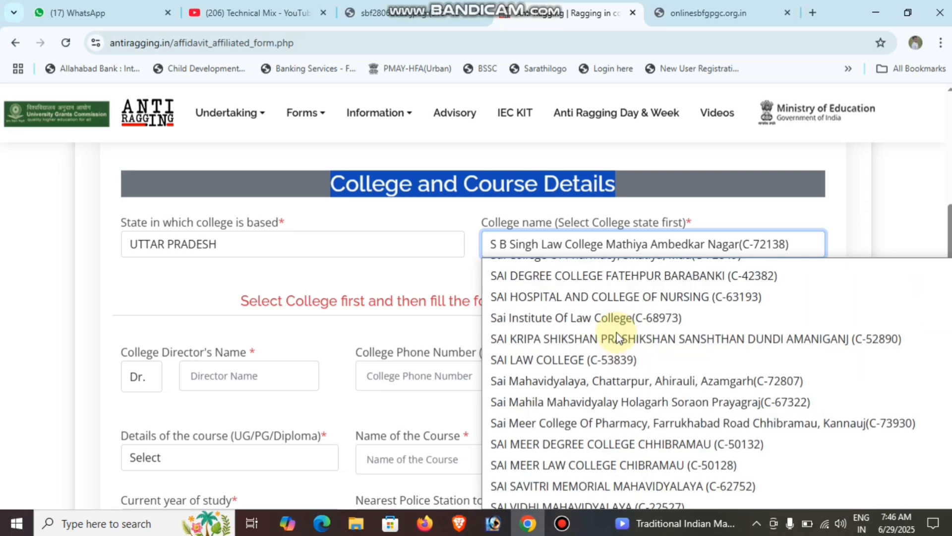
scroll(616, 336, down, 2)
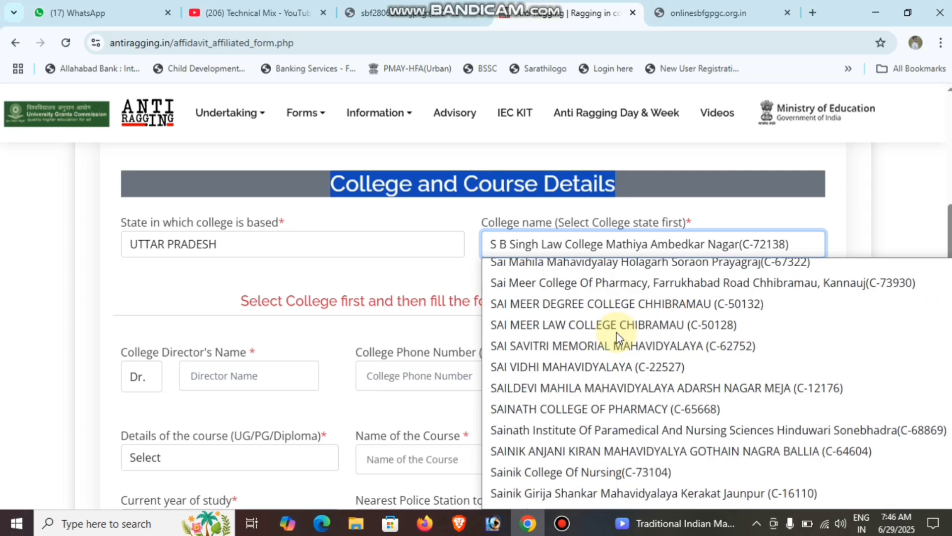
scroll(617, 336, down, 1)
scroll(617, 334, down, 1)
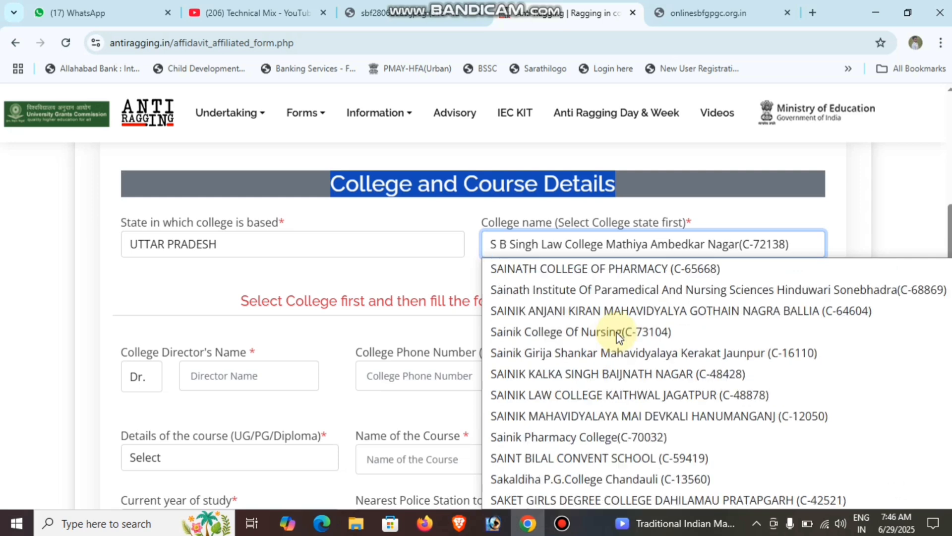
scroll(618, 336, down, 2)
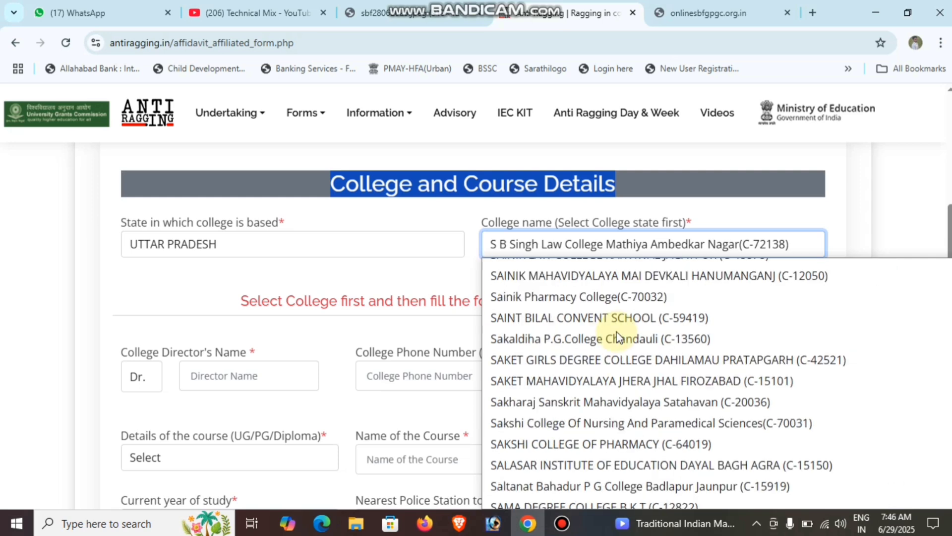
scroll(616, 336, down, 4)
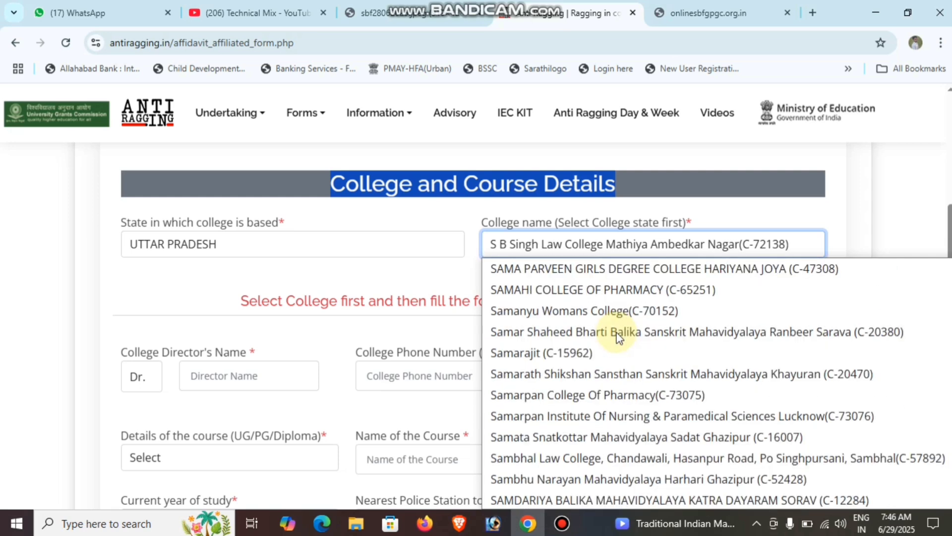
scroll(618, 337, down, 4)
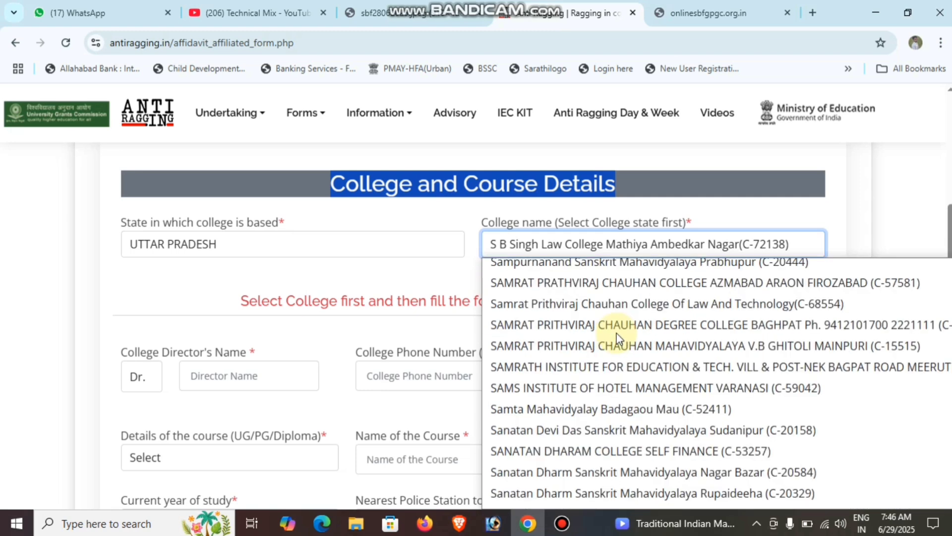
scroll(618, 338, down, 2)
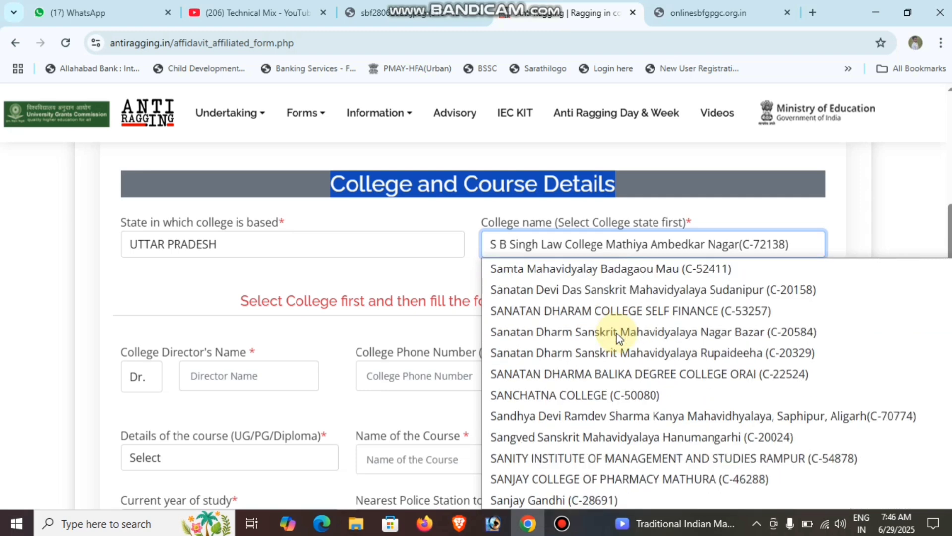
scroll(617, 337, down, 4)
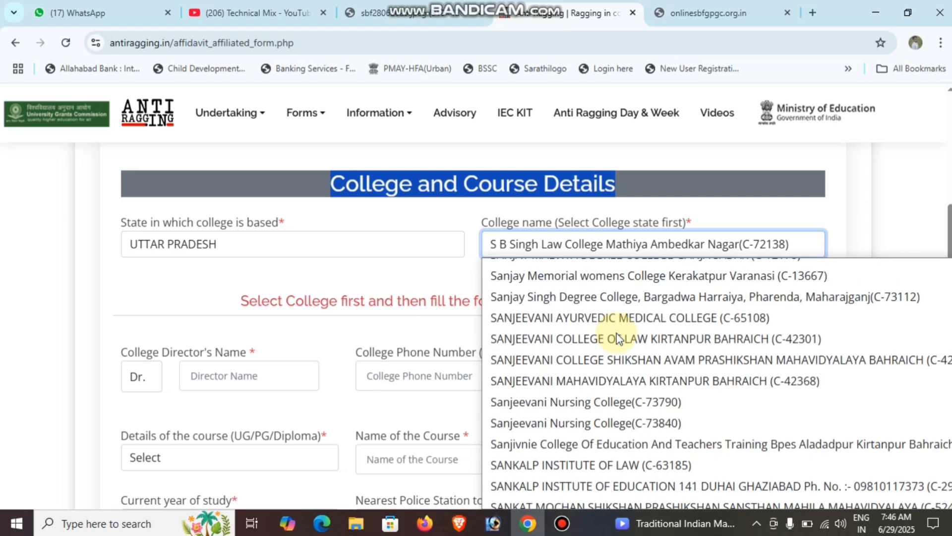
scroll(616, 337, down, 2)
scroll(617, 337, down, 1)
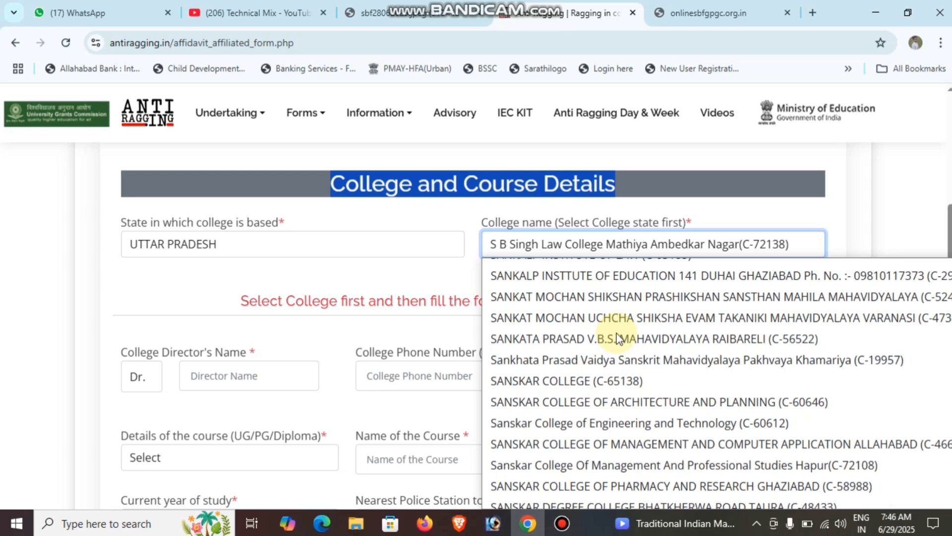
scroll(574, 458, down, 5)
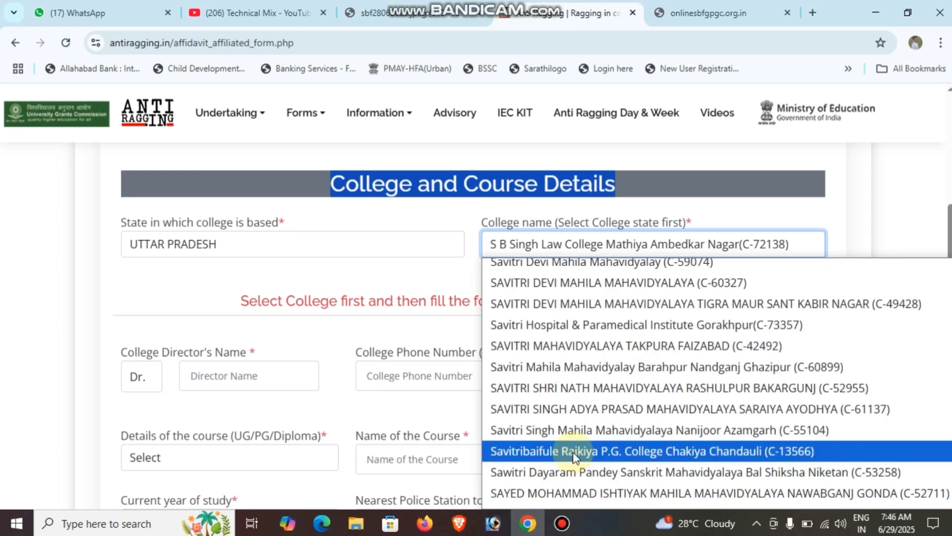
Select Savitribaifule Rajkiya P.G. College Chakiya Chandauli (C-13566) and review the filled college and university codes
click(603, 452)
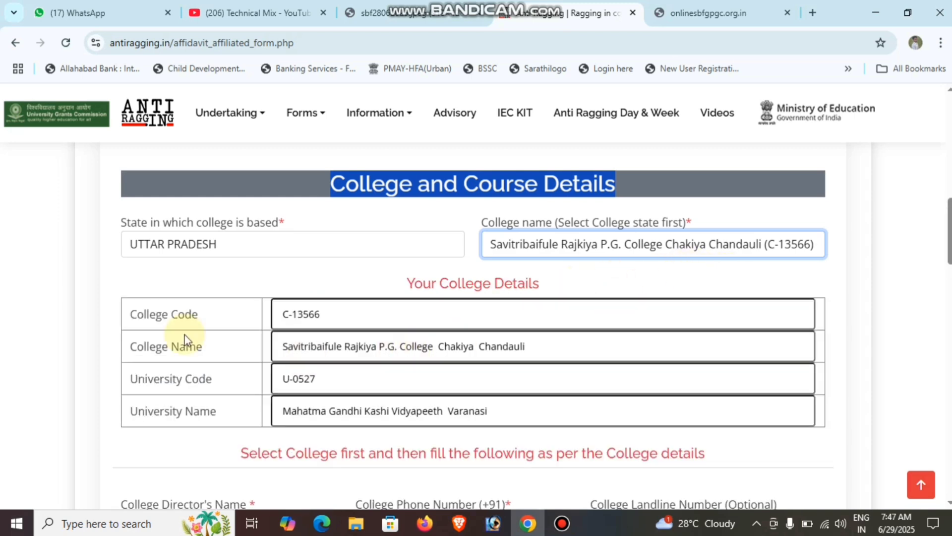
triple_click(201, 319)
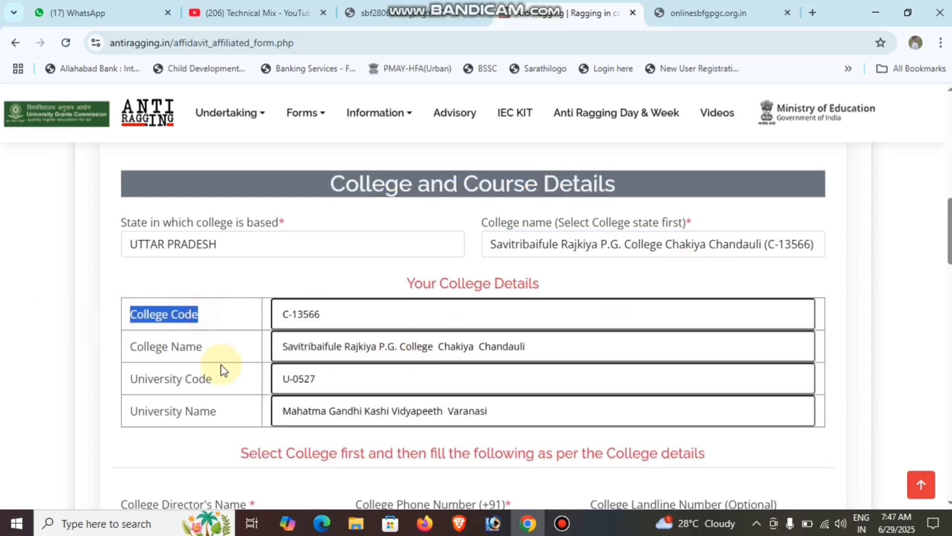
click(213, 357)
triple_click(144, 360)
drag(228, 380, 102, 378)
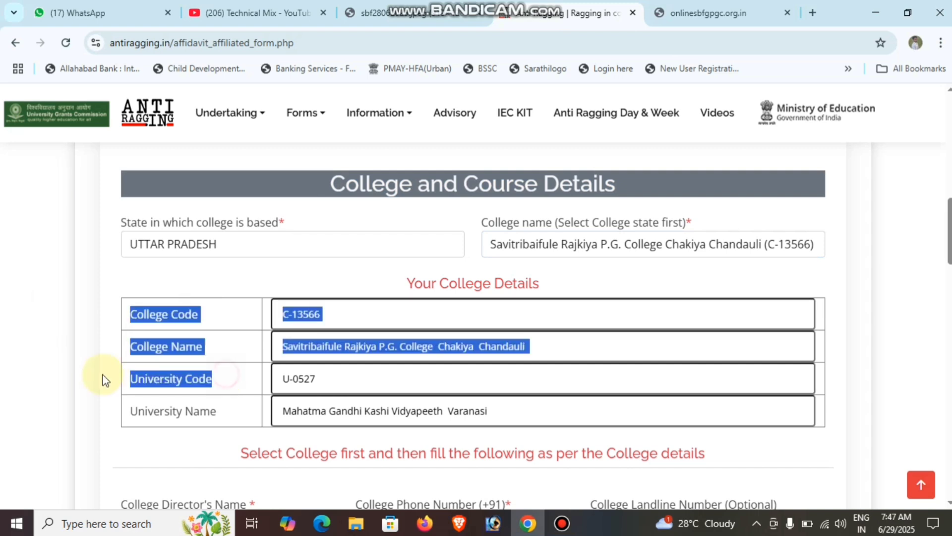
drag(216, 415, 124, 422)
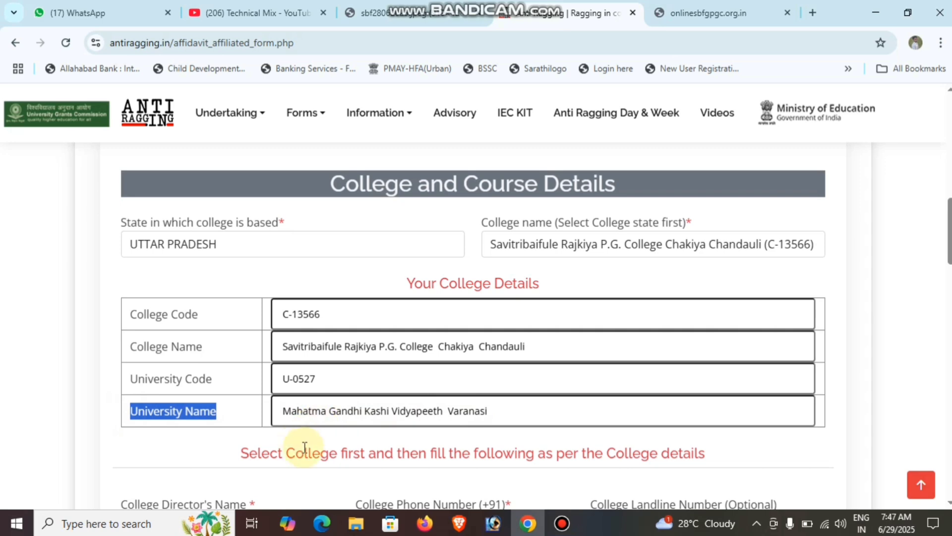
Look over the College Director's Name and phone fields, then switch to the college website tab
scroll(263, 447, down, 2)
scroll(264, 353, down, 1)
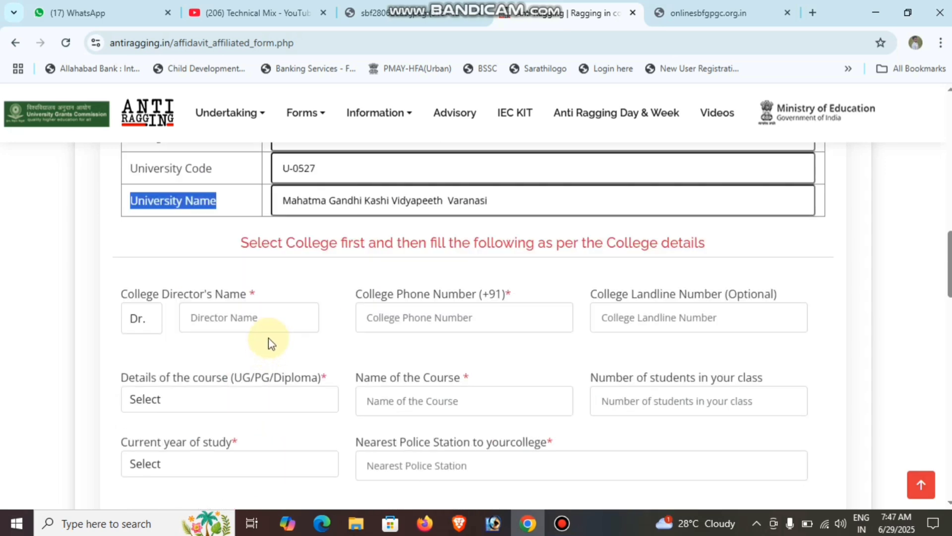
drag(117, 297, 262, 293)
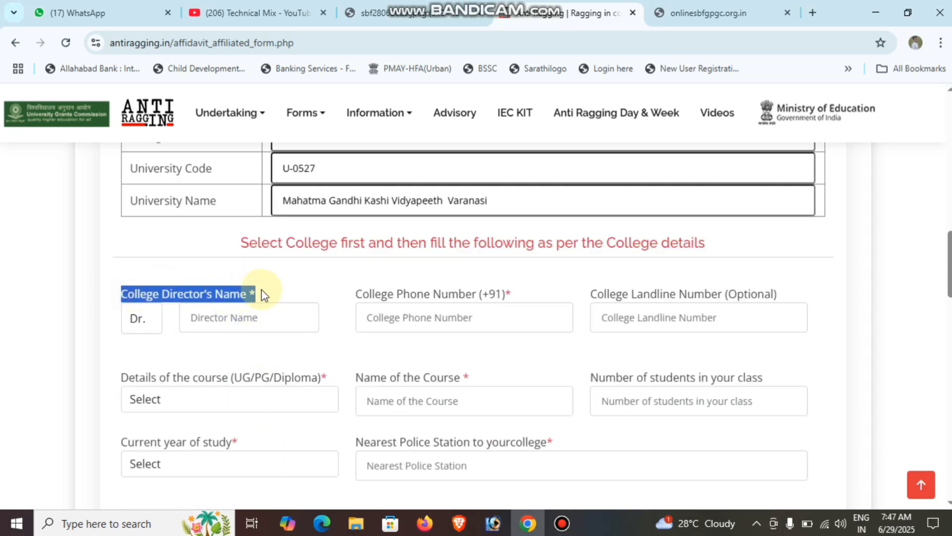
click(236, 317)
click(312, 300)
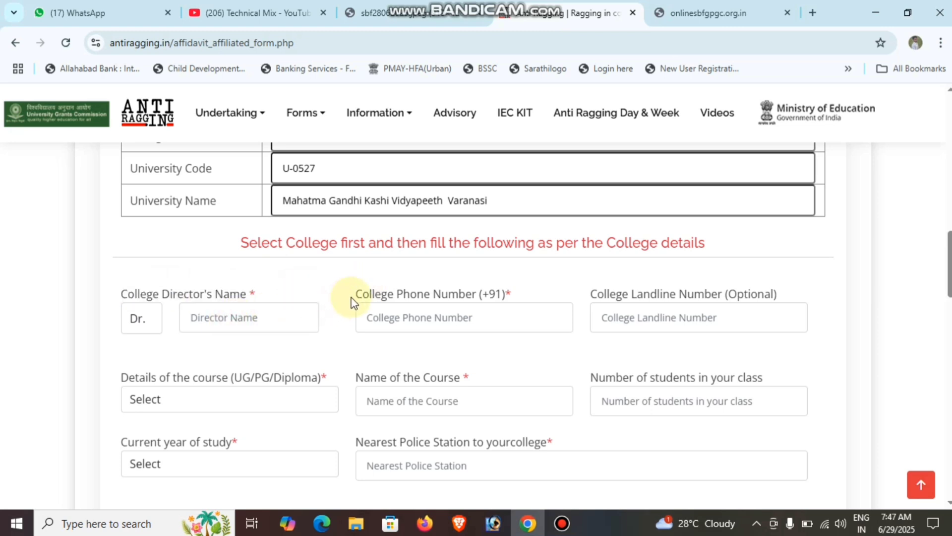
drag(355, 294, 403, 293)
click(489, 287)
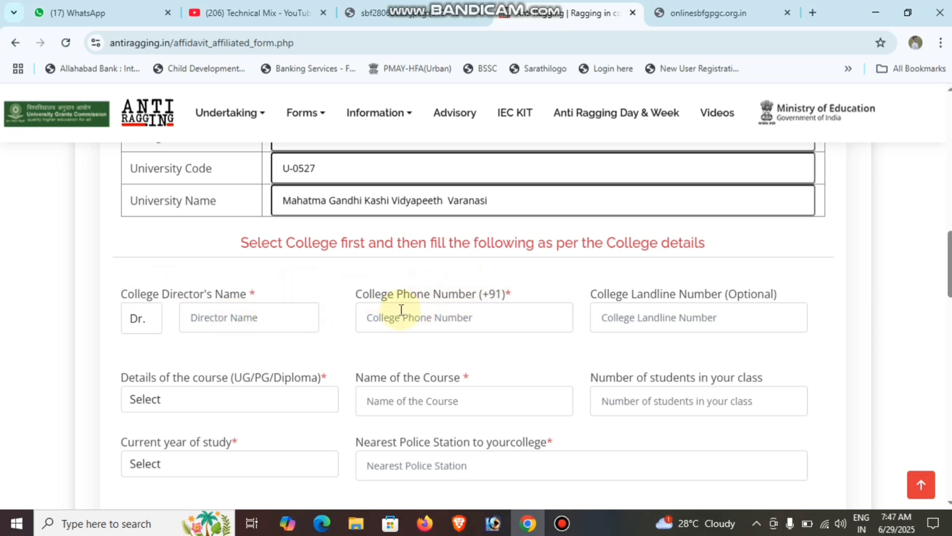
click(746, 12)
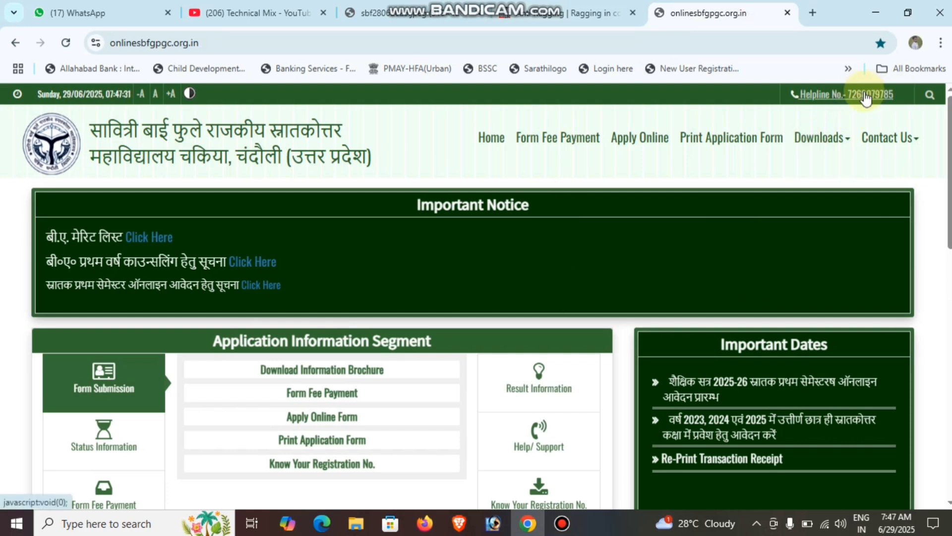
Switch from the onlinesbfgpgc.org.in site back to the antiragging.in affidavit tab
click(570, 4)
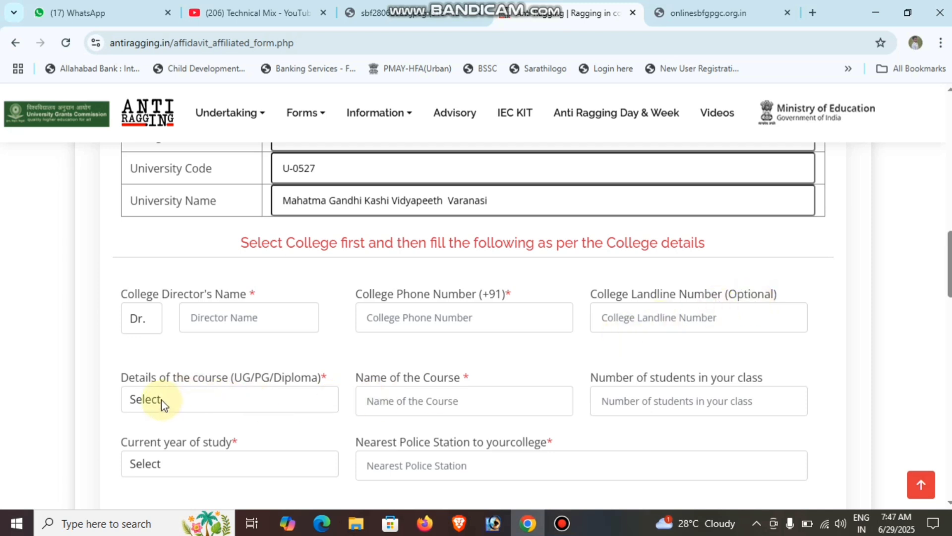
Set the course type to Under Graduate Diploma and point out the course name and student count labels
click(221, 397)
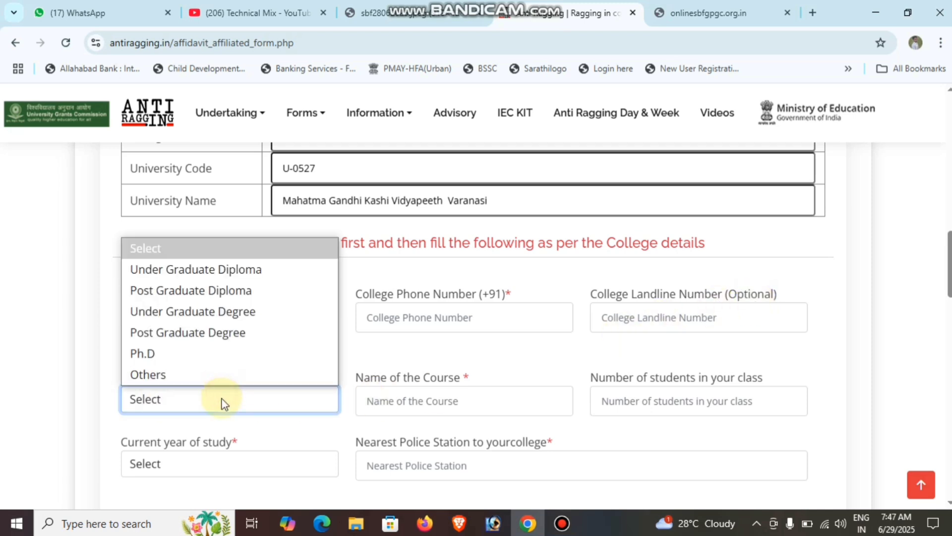
click(203, 270)
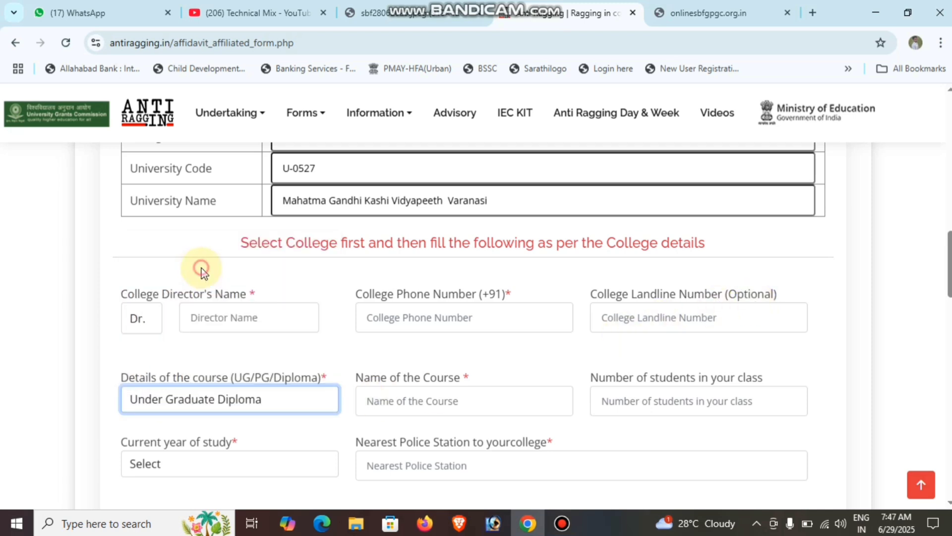
click(196, 408)
click(160, 270)
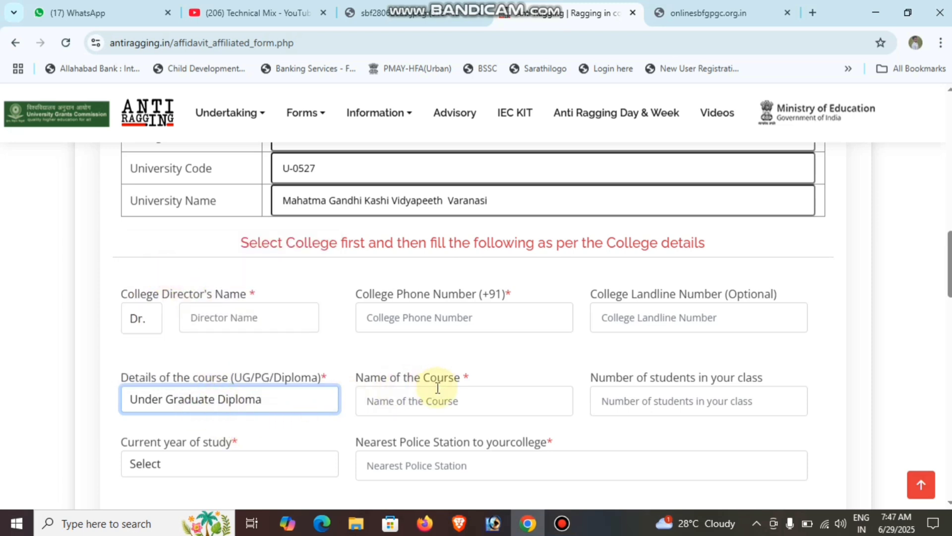
drag(437, 388, 355, 377)
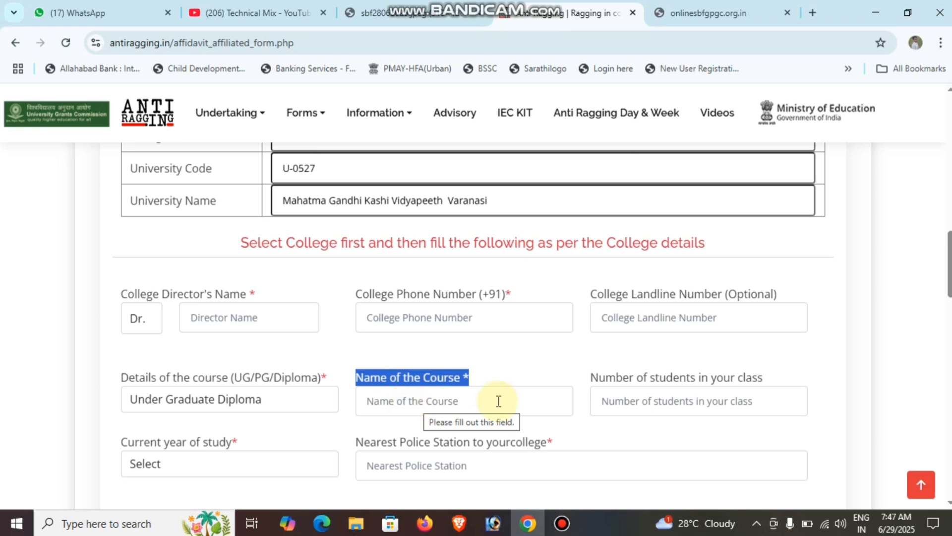
drag(766, 378, 598, 386)
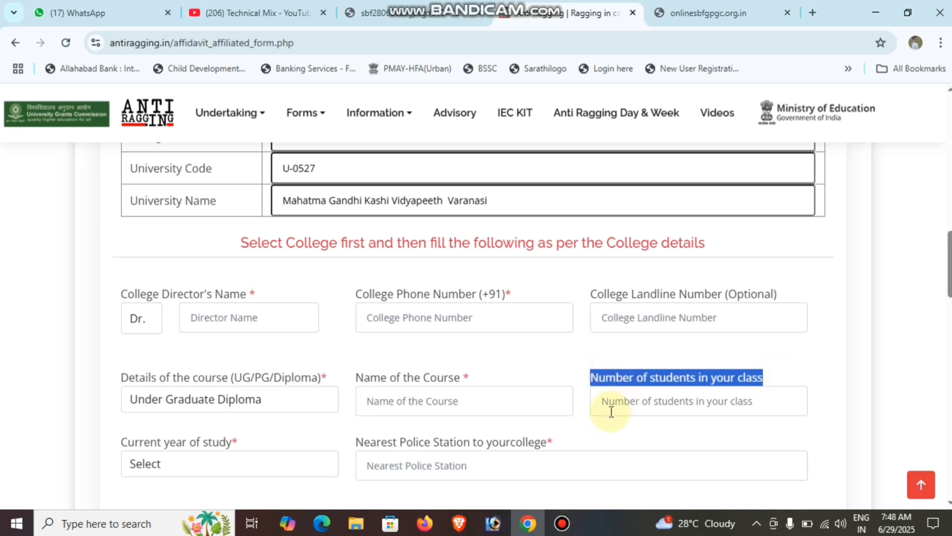
Set the current year of study to 1 and point out the Nearest Police Station field
scroll(610, 410, down, 1)
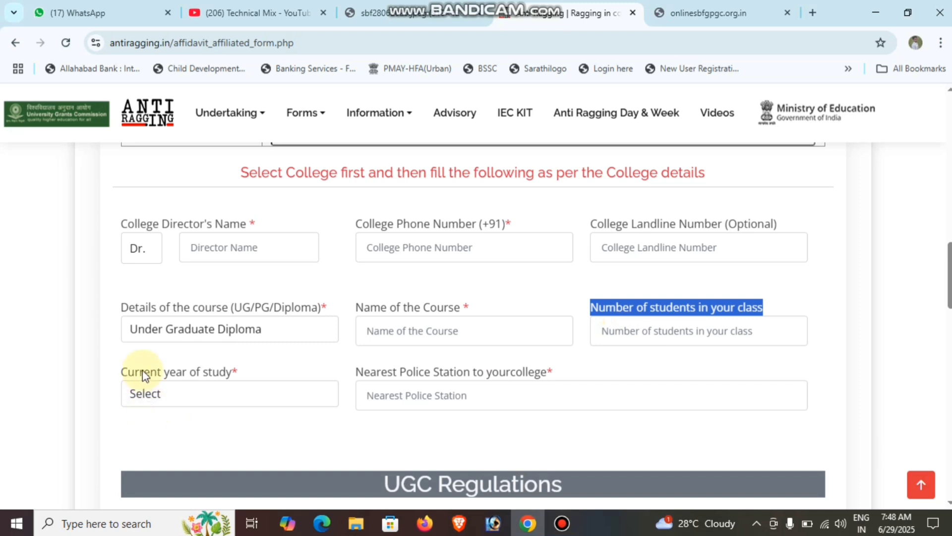
drag(119, 372, 255, 372)
click(179, 393)
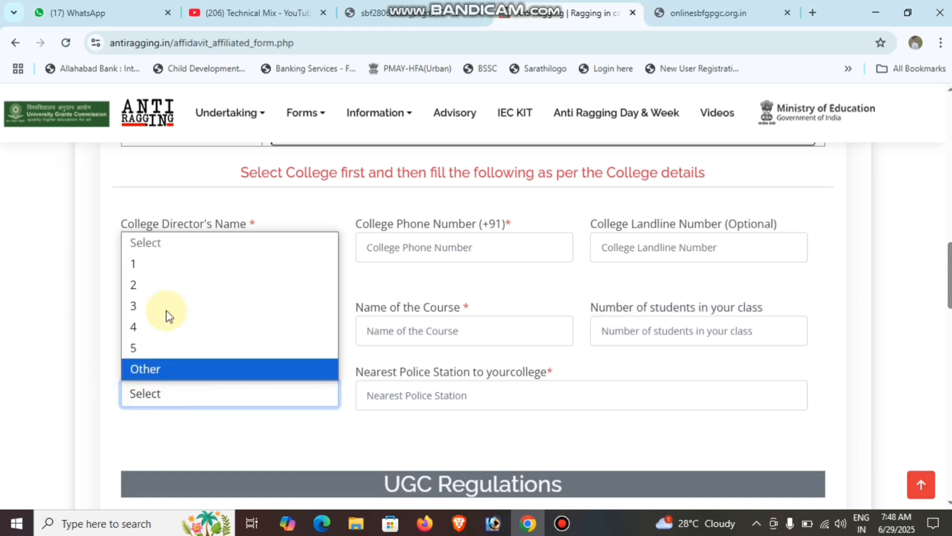
click(159, 266)
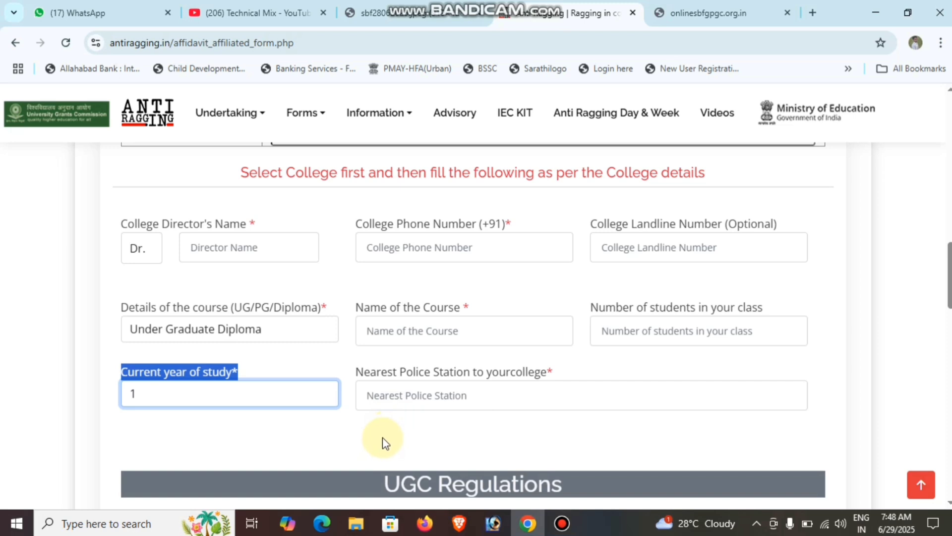
drag(343, 363, 564, 386)
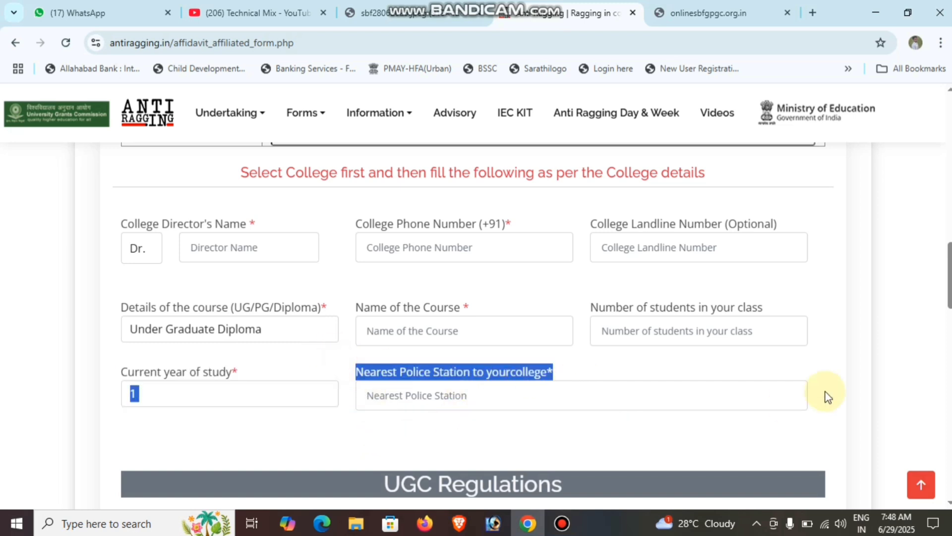
drag(948, 269, 949, 320)
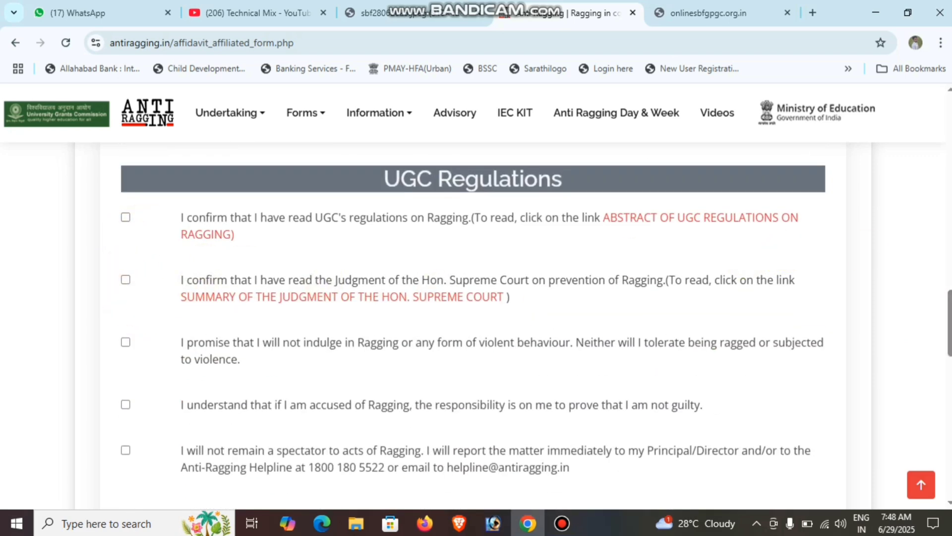
Tick the UGC regulations, Supreme Court judgment, prove-innocence and report-ragging declarations, then reach the helpline question
mouse_move(949, 319)
mouse_down()
mouse_move(949, 355)
mouse_move(949, 308)
mouse_up()
click(126, 268)
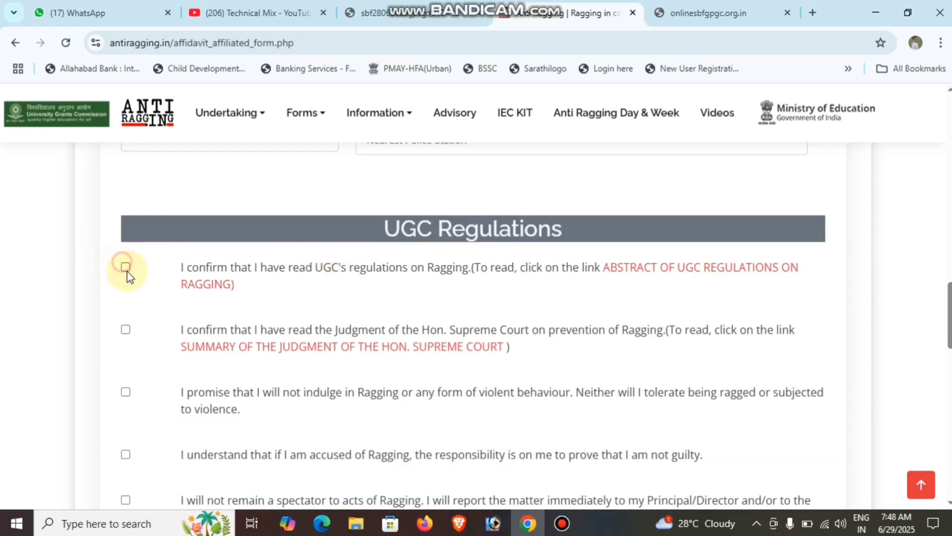
click(125, 329)
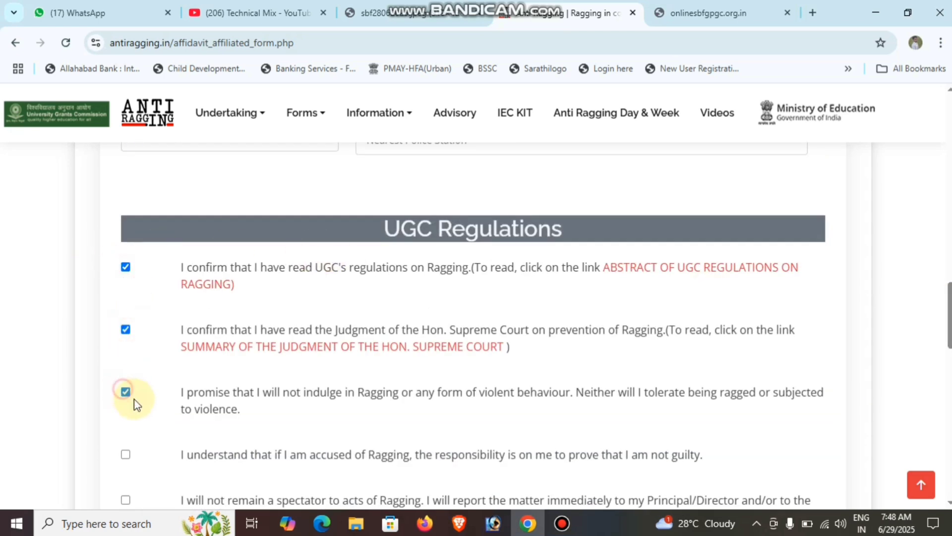
click(126, 454)
click(125, 498)
scroll(397, 365, down, 8)
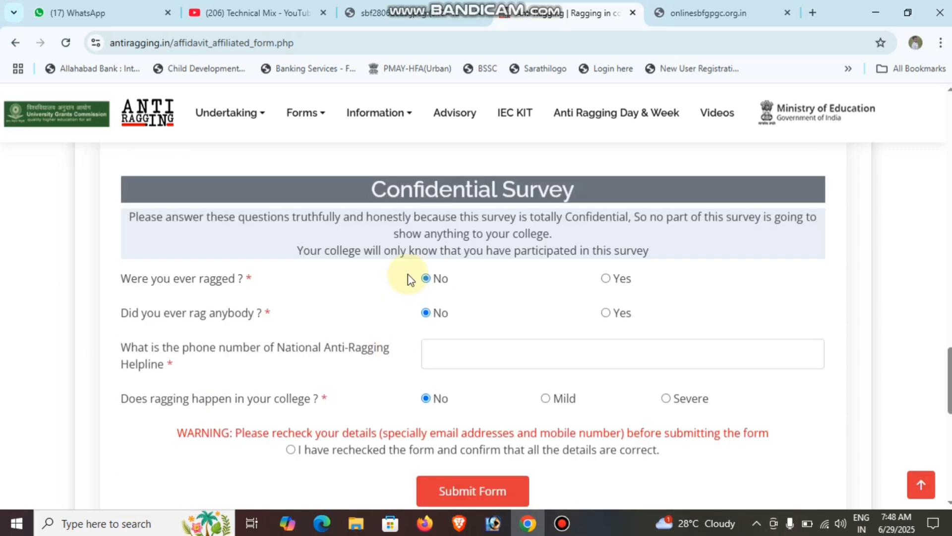
scroll(389, 418, down, 3)
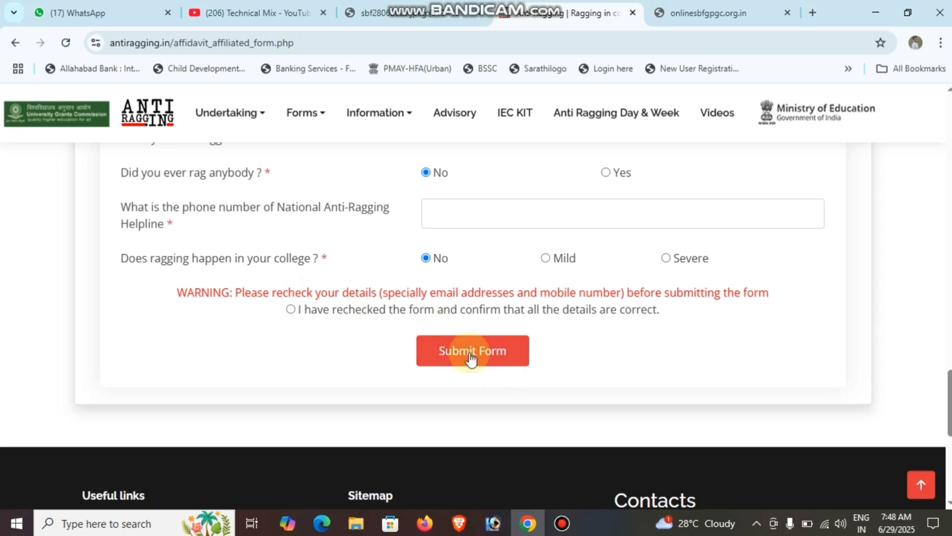
click(455, 210)
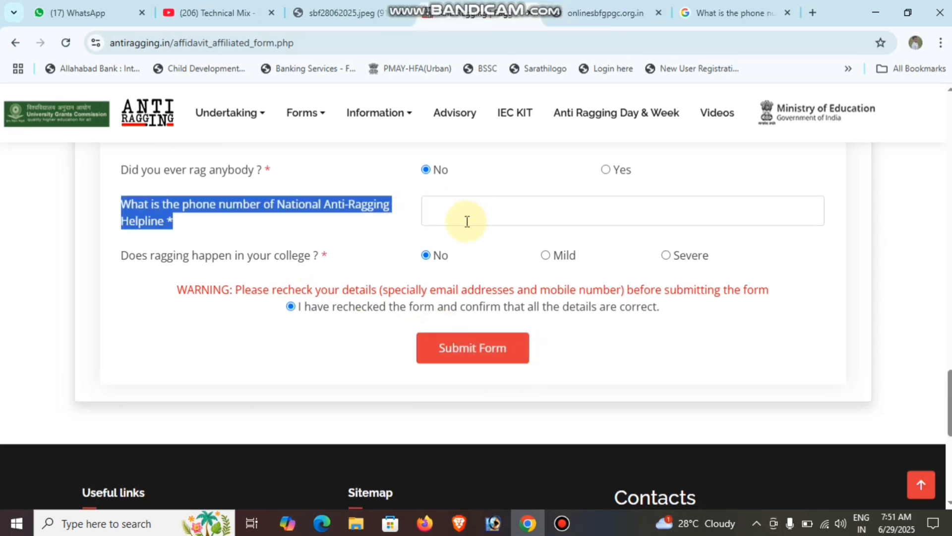
Select the helpline question's wording and switch to the Google results for the anti-ragging helpline number
click(432, 210)
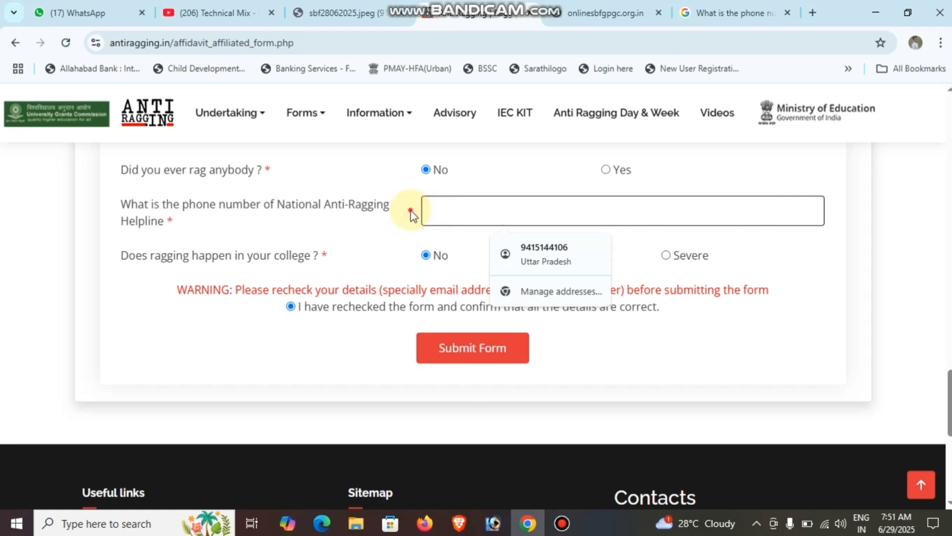
drag(411, 214, 124, 208)
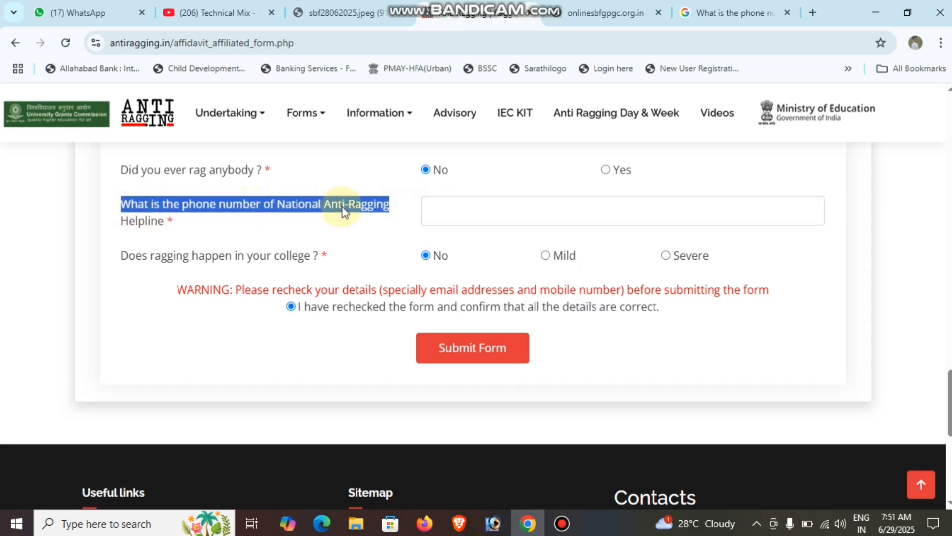
click(724, 12)
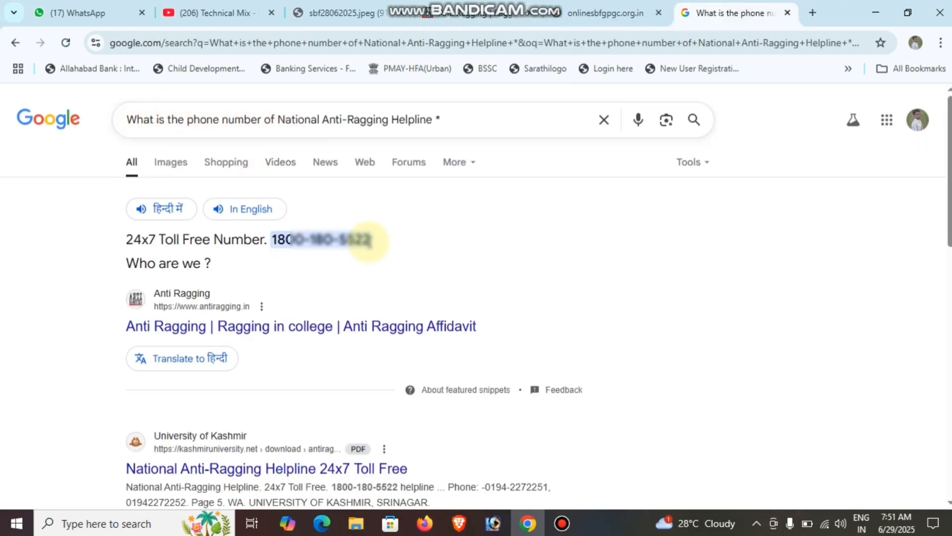
drag(370, 240, 275, 240)
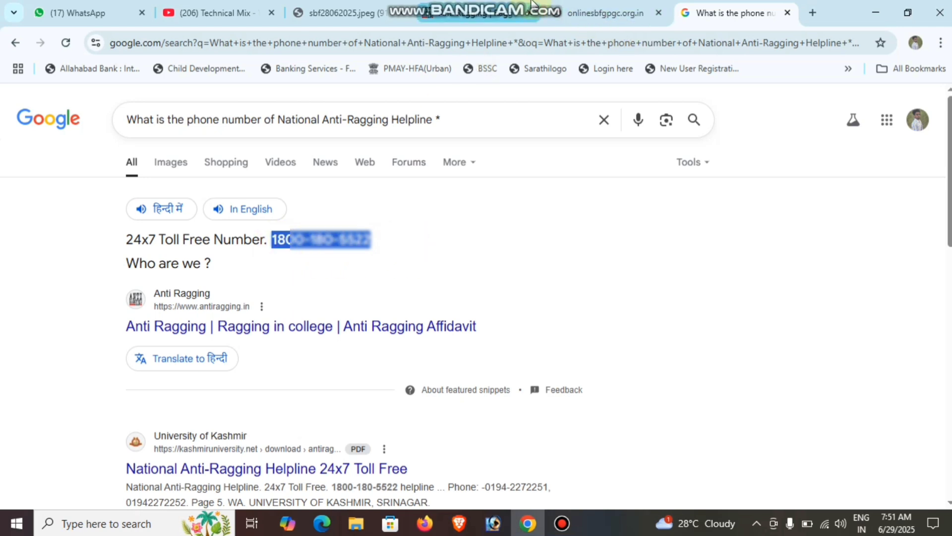
click(502, 2)
click(485, 211)
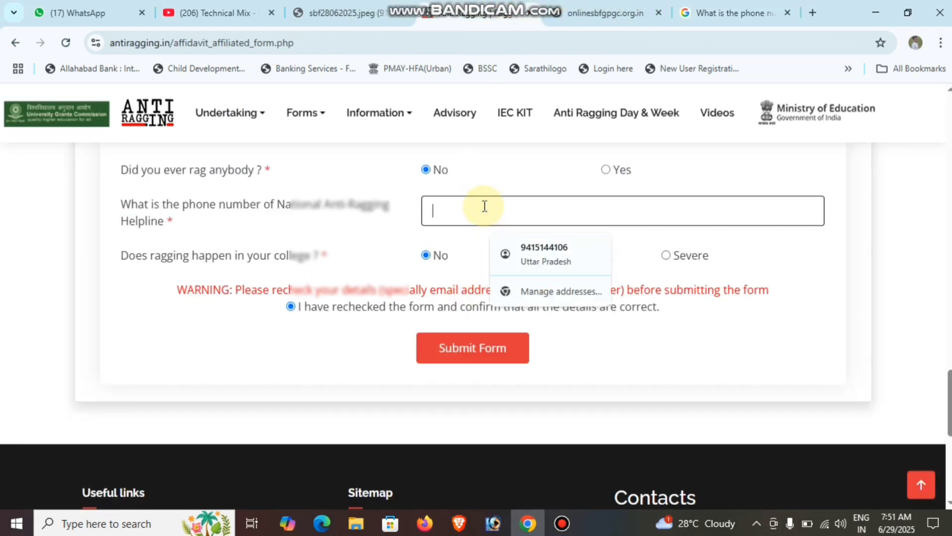
key(ctrl+v)
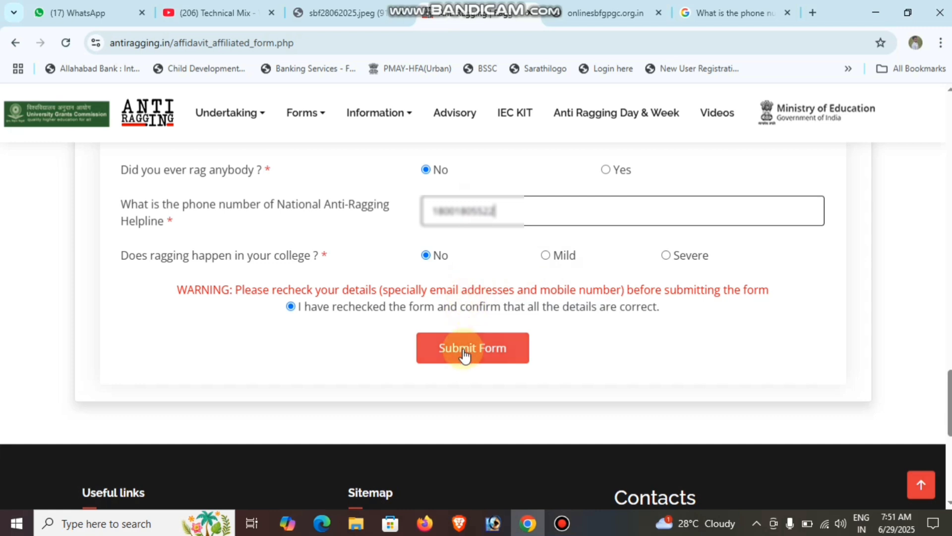
click(461, 353)
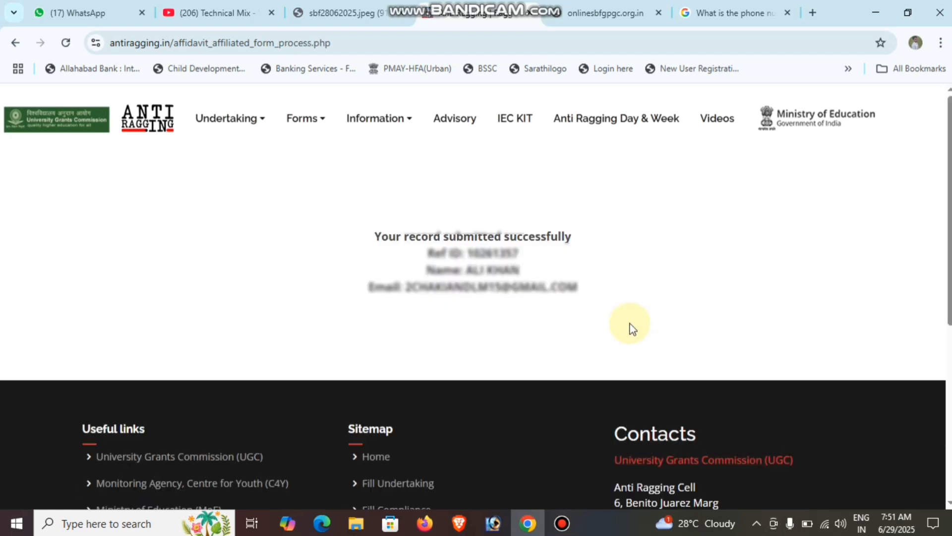
drag(377, 237, 534, 256)
drag(428, 253, 517, 252)
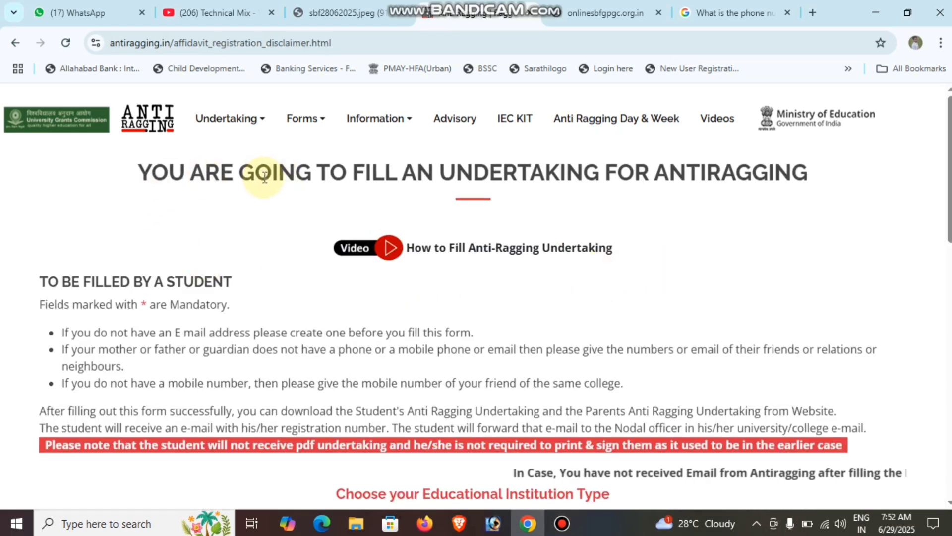
Go to Undertaking > Download and paste the record's reference number
click(254, 120)
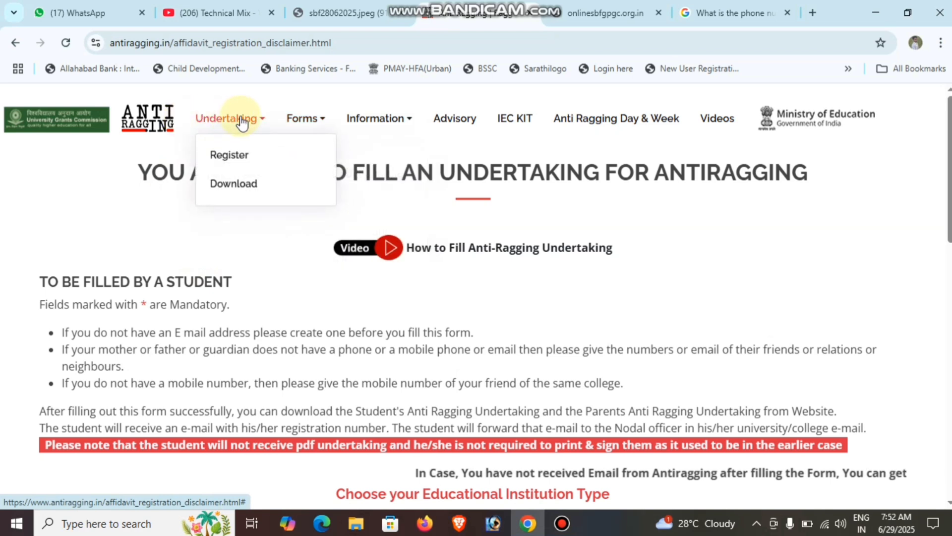
click(234, 188)
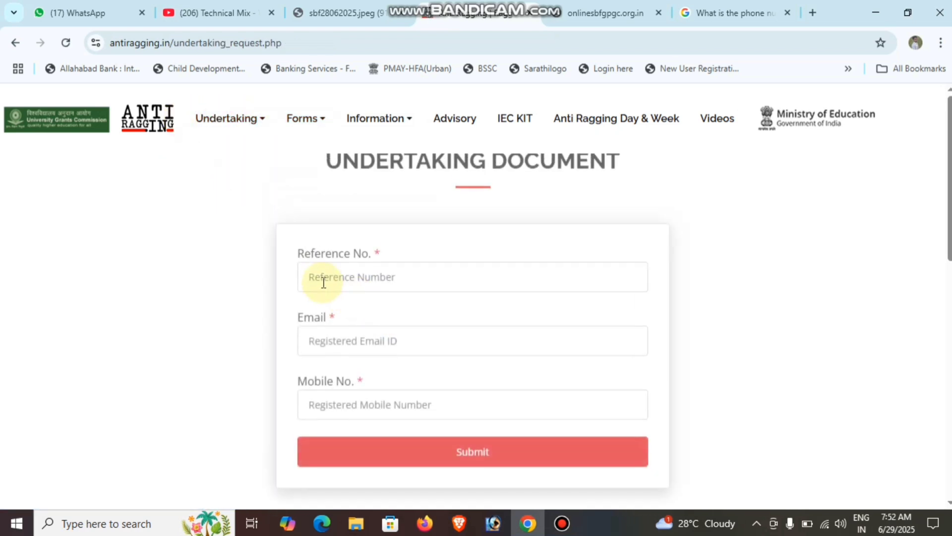
click(320, 288)
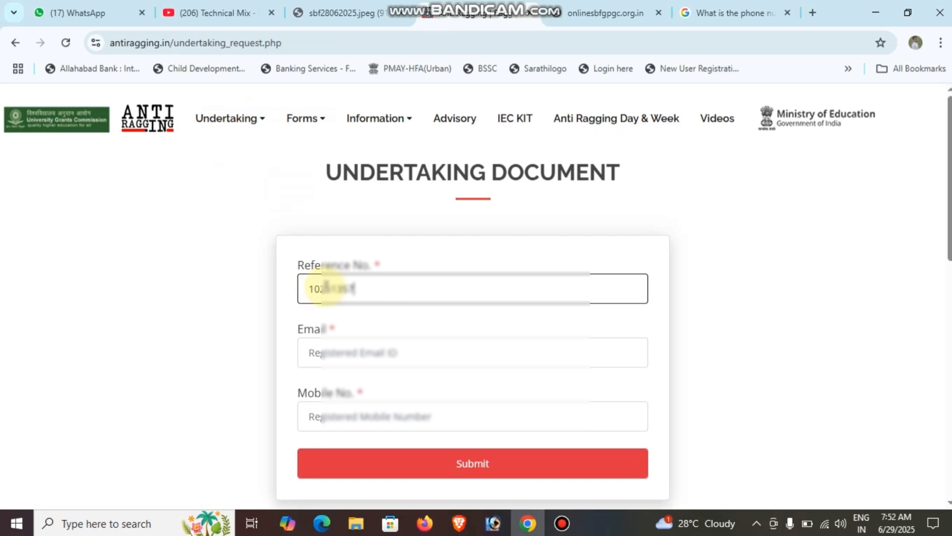
Enter the registered e-mail and mobile number, then submit to download AntiraggingAffidavitForm.pdf
click(309, 353)
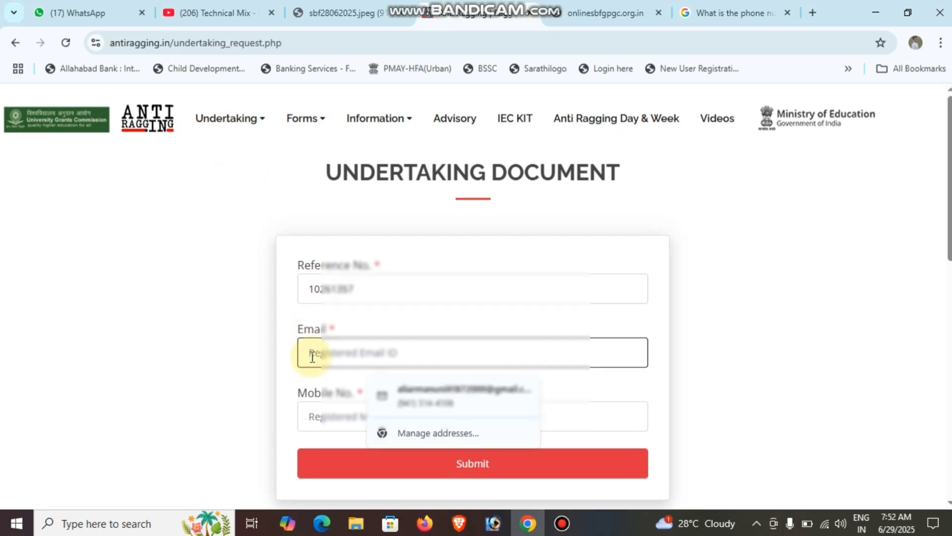
text(a)
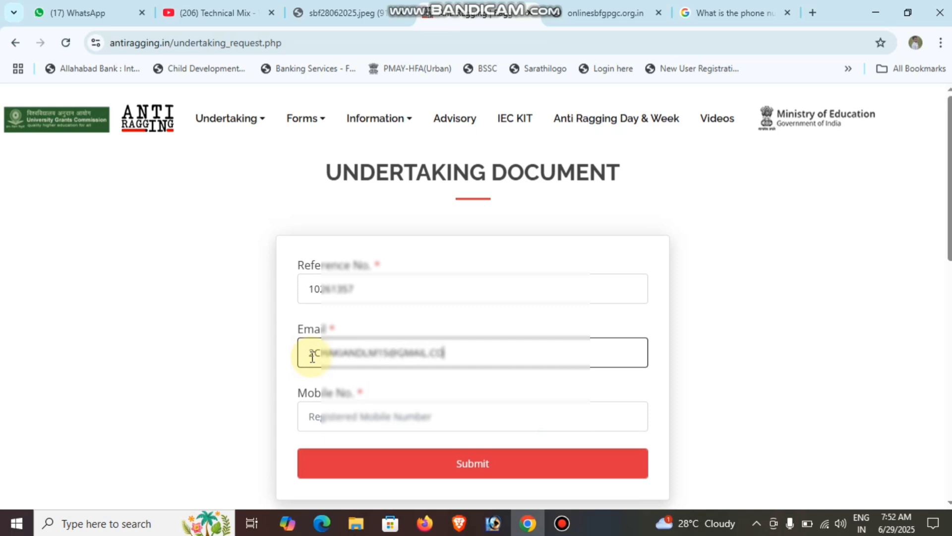
text(M)
key(Tab)
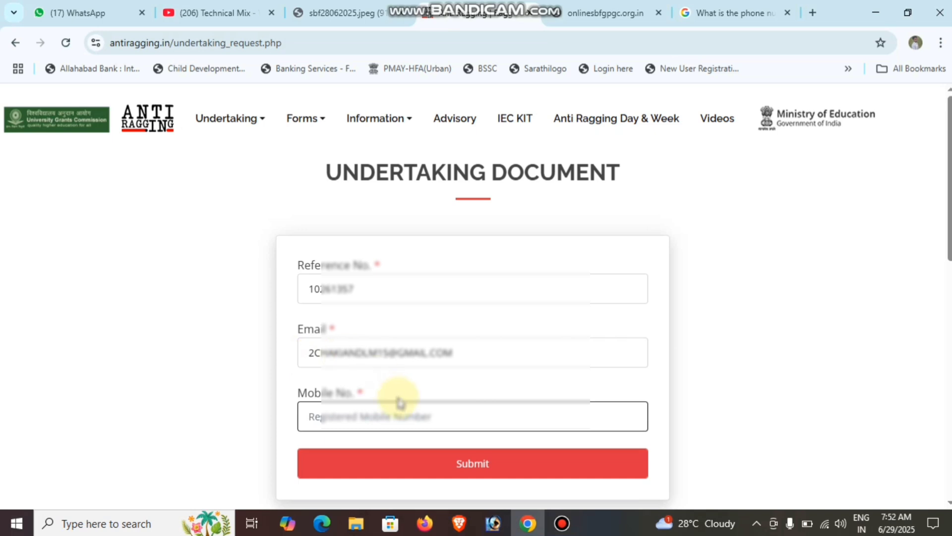
text(70)
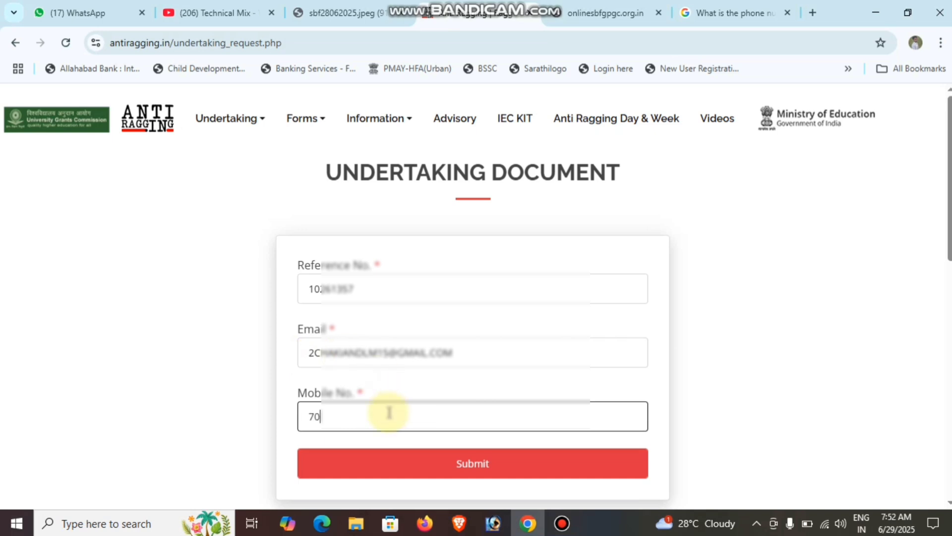
key(BackSpace)
key(BackSpace)
text(8)
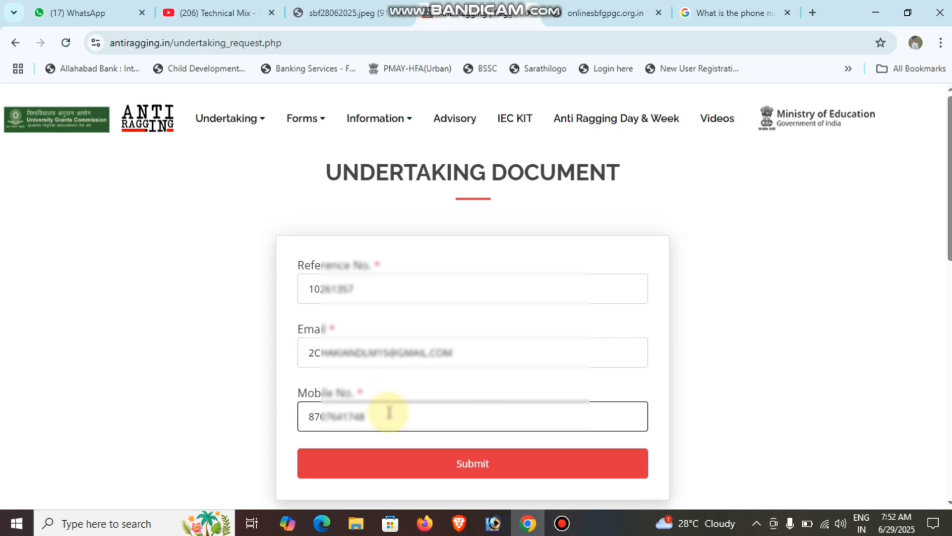
click(435, 468)
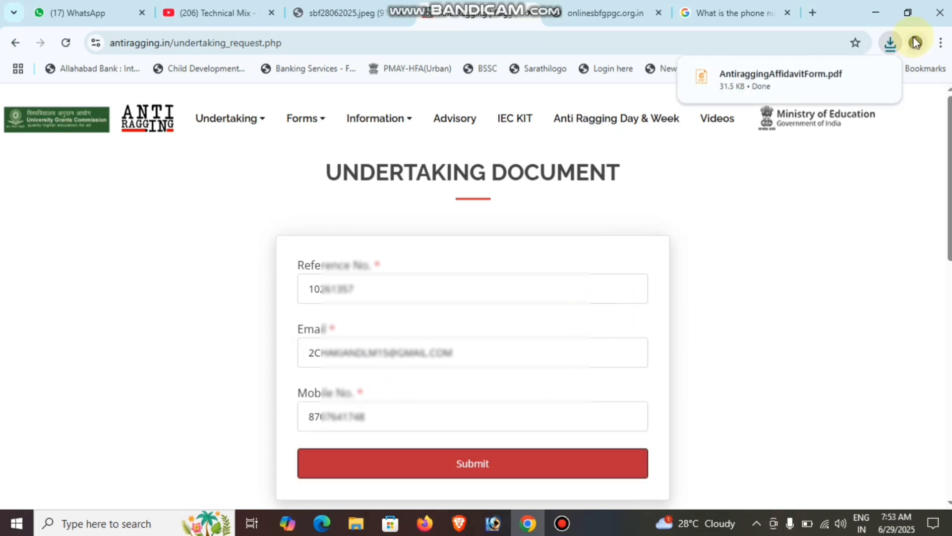
Open AntiraggingAffidavitForm.pdf from Chrome's downloads
mouse_move(791, 78)
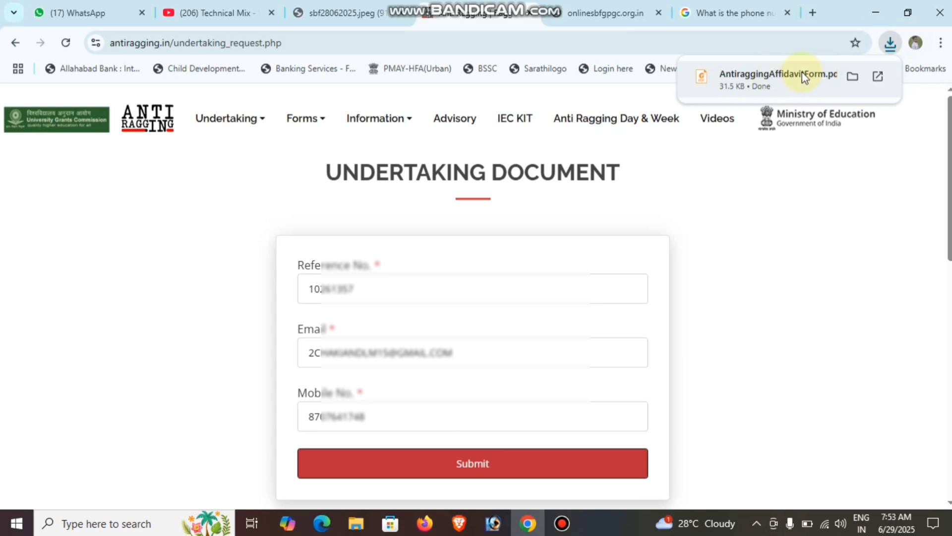
click(822, 79)
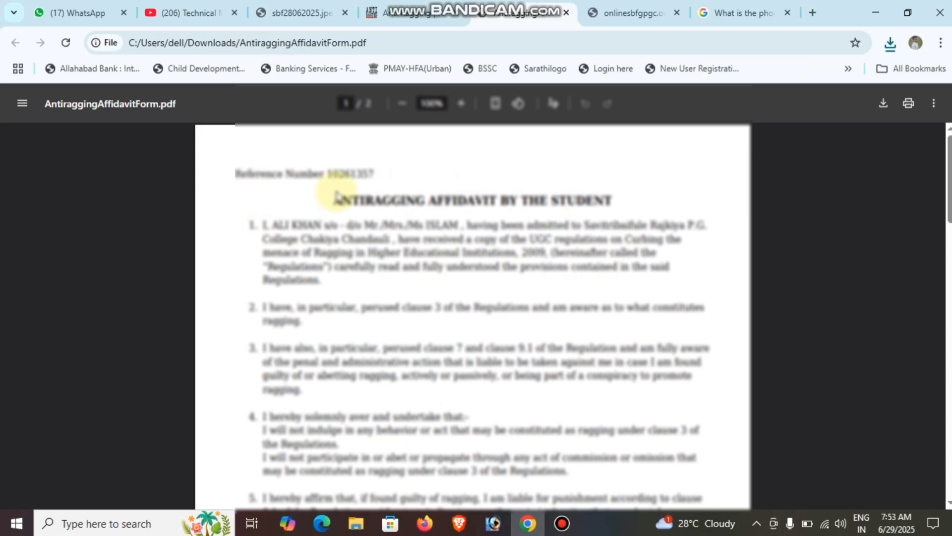
Scroll through both affidavit pages, then switch to the onlinesbfgpgc.org.in tab
scroll(585, 262, down, 4)
scroll(542, 322, down, 12)
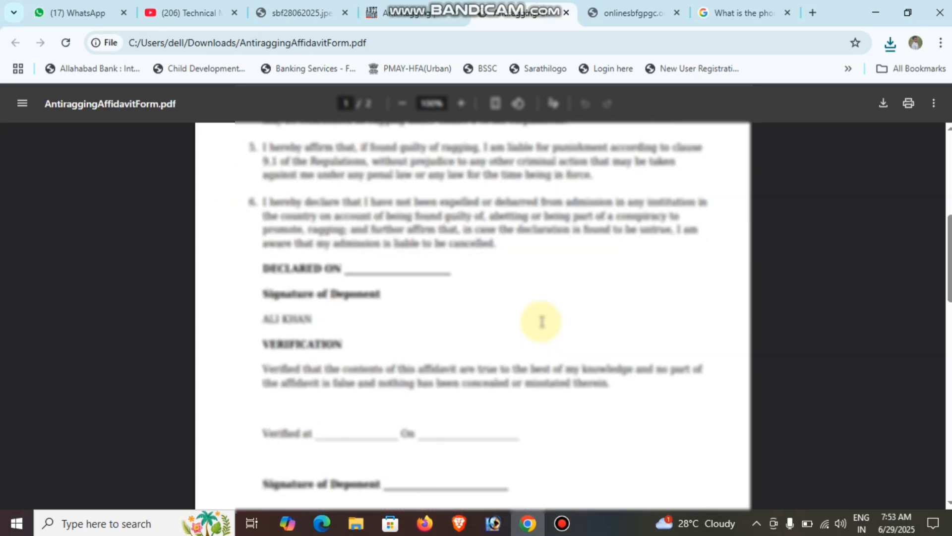
scroll(485, 366, down, 2)
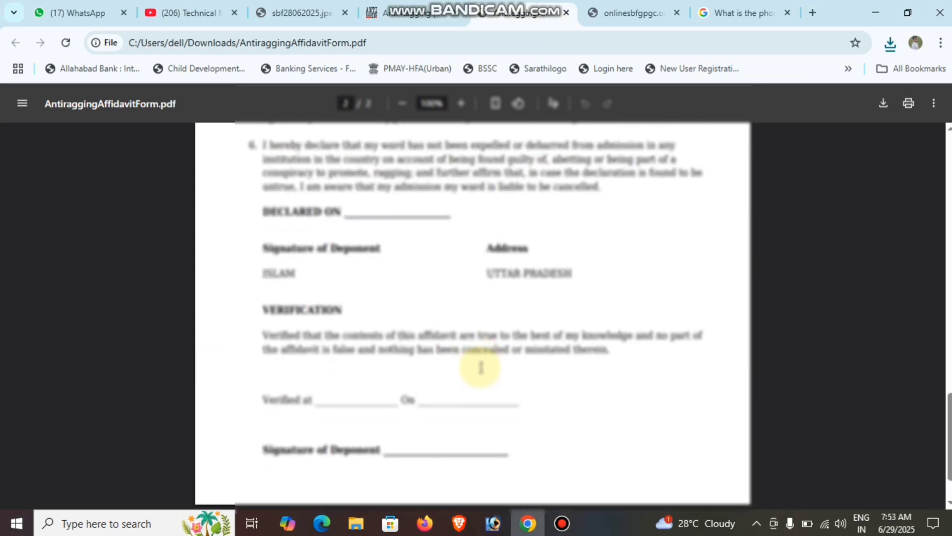
scroll(485, 365, up, 20)
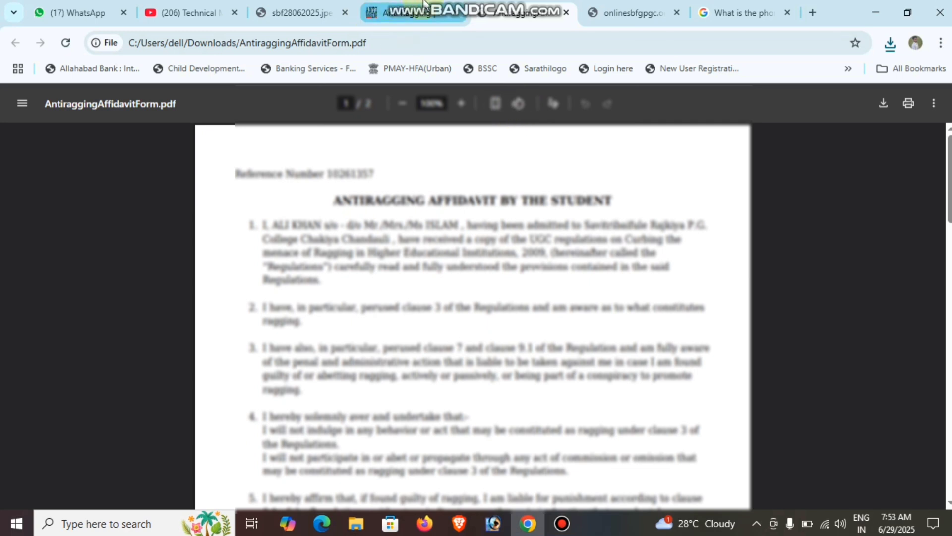
click(642, 6)
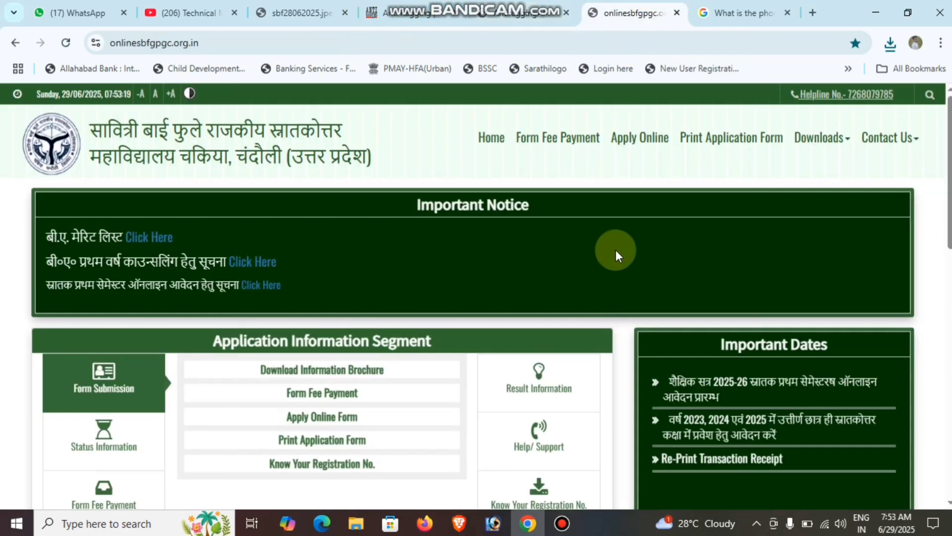